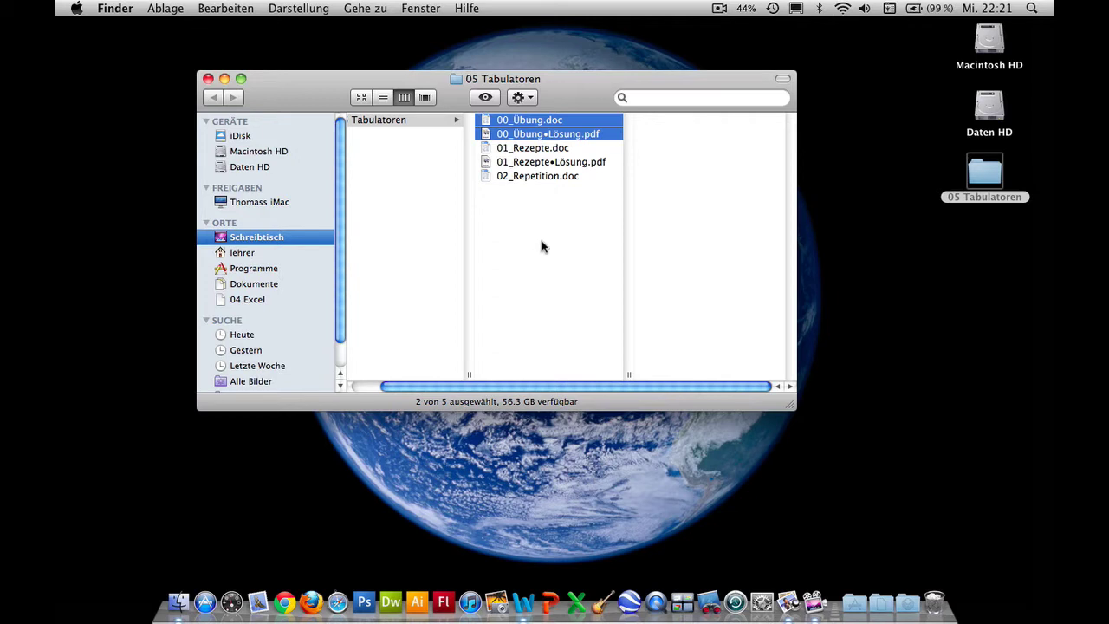
- Open the solution PDF and the exercise document, then minimize the PDF to the Dock
double_click(523, 134)
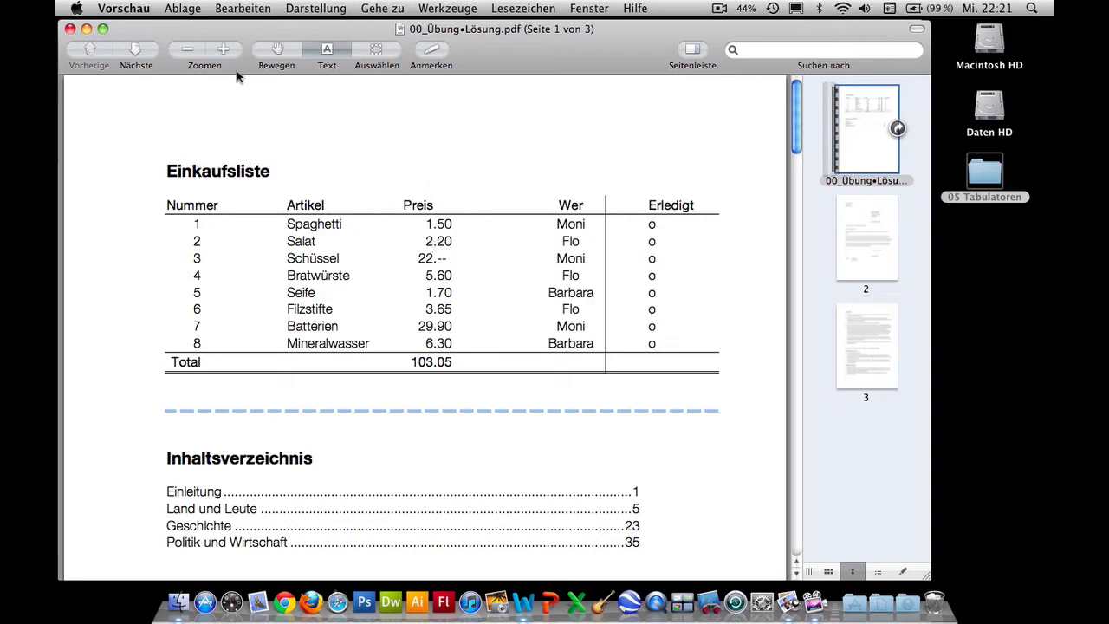
click(85, 29)
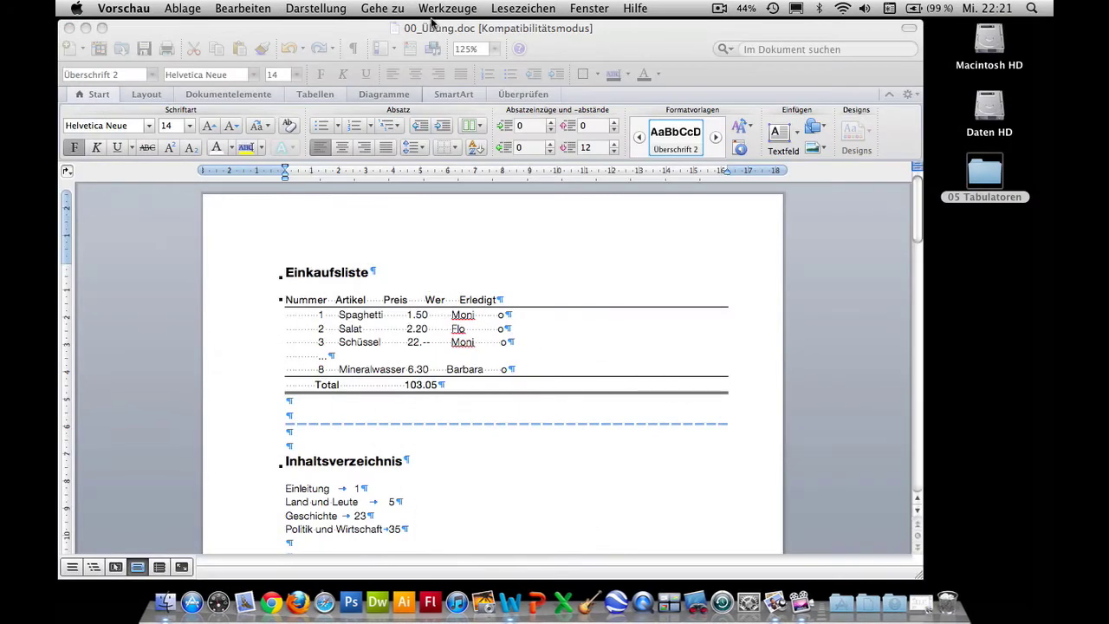
- Bring the 00_Übung.doc window forward and zoom it to 200%
click(415, 351)
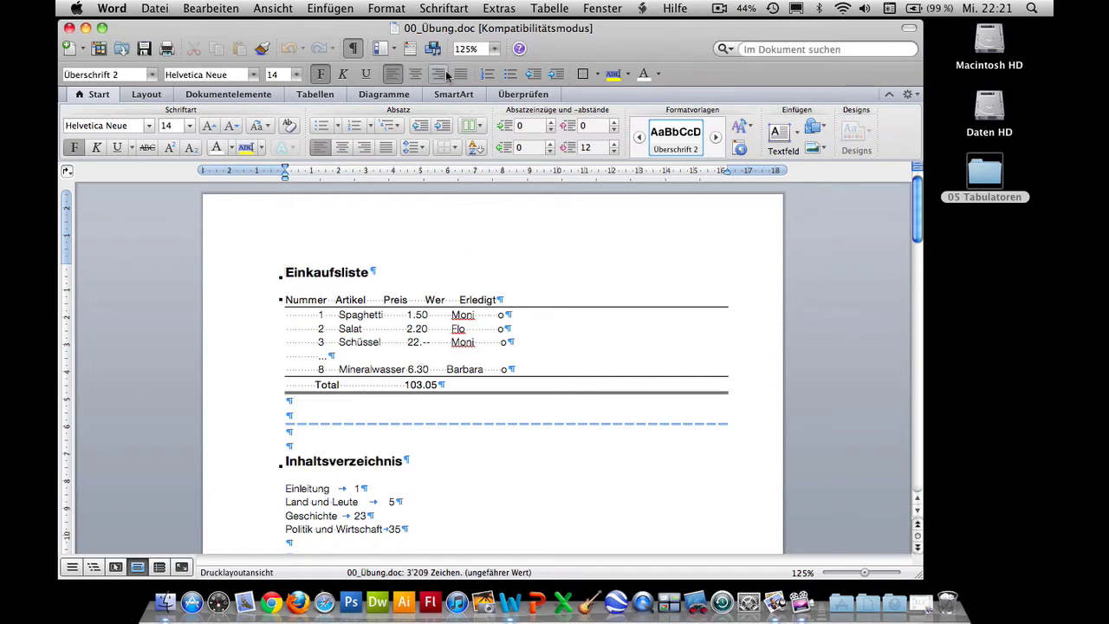
click(493, 48)
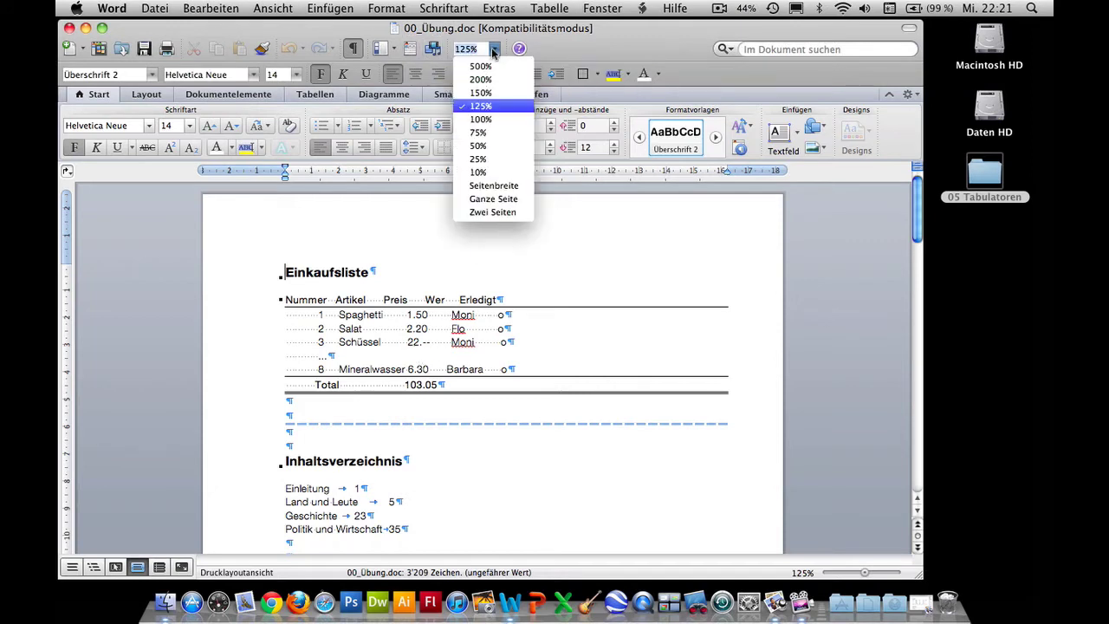
click(491, 78)
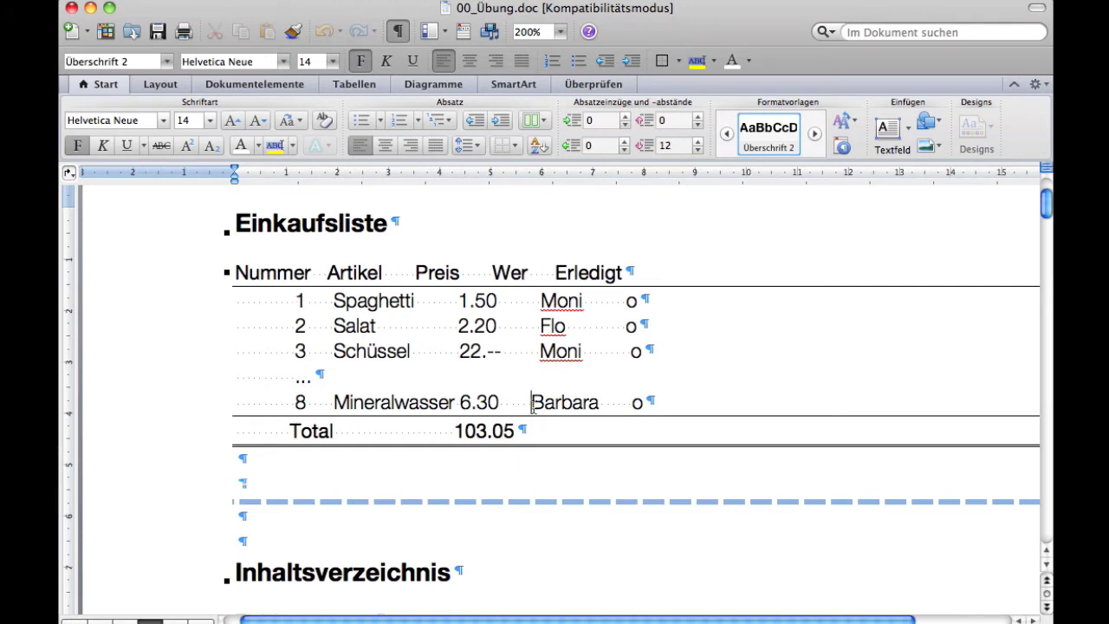
- Place the cursor in the Mineralwasser row and open the Word application menu
click(532, 403)
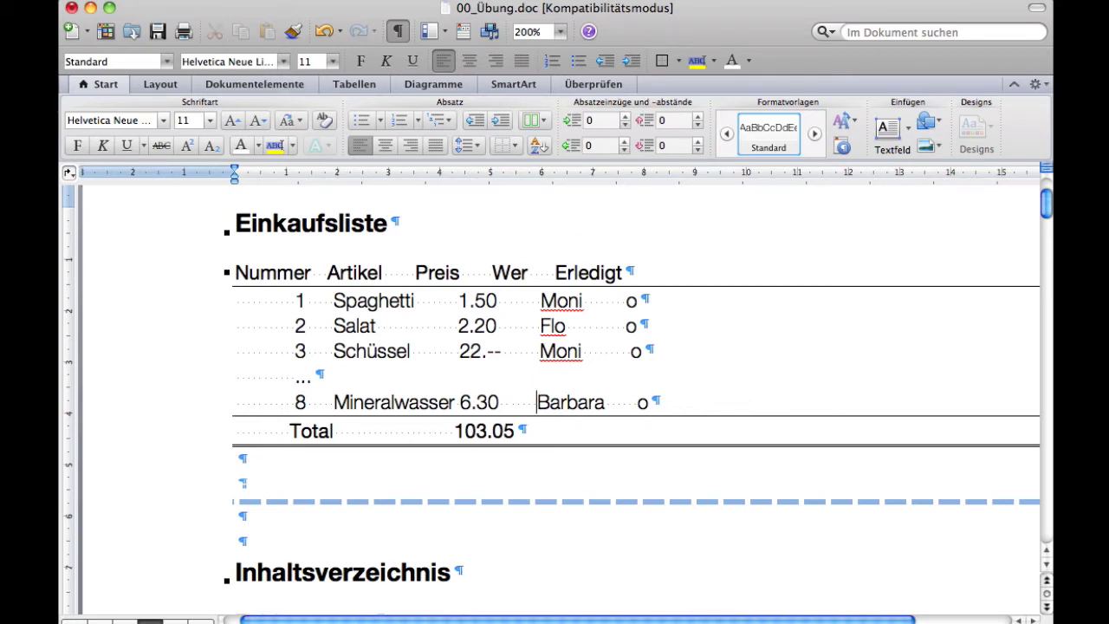
click(104, 0)
- In AutoKorrektur, turn off 'Mit TAB- und RÜCKSCHRITTTASTE Absatzeinzug ändern' and close the dialog
click(217, 78)
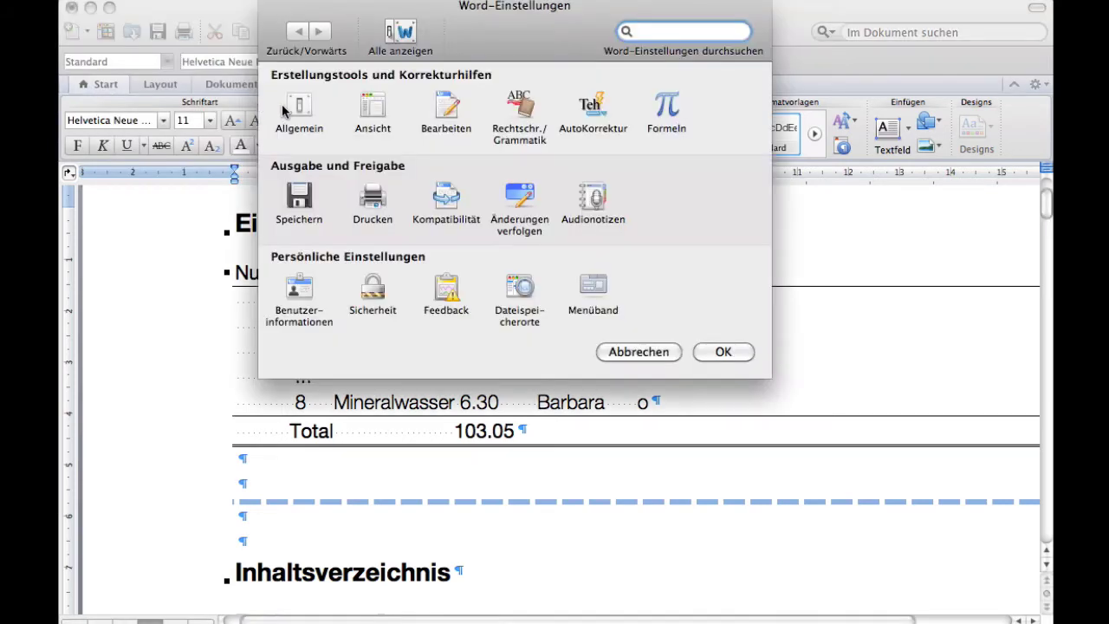
click(606, 111)
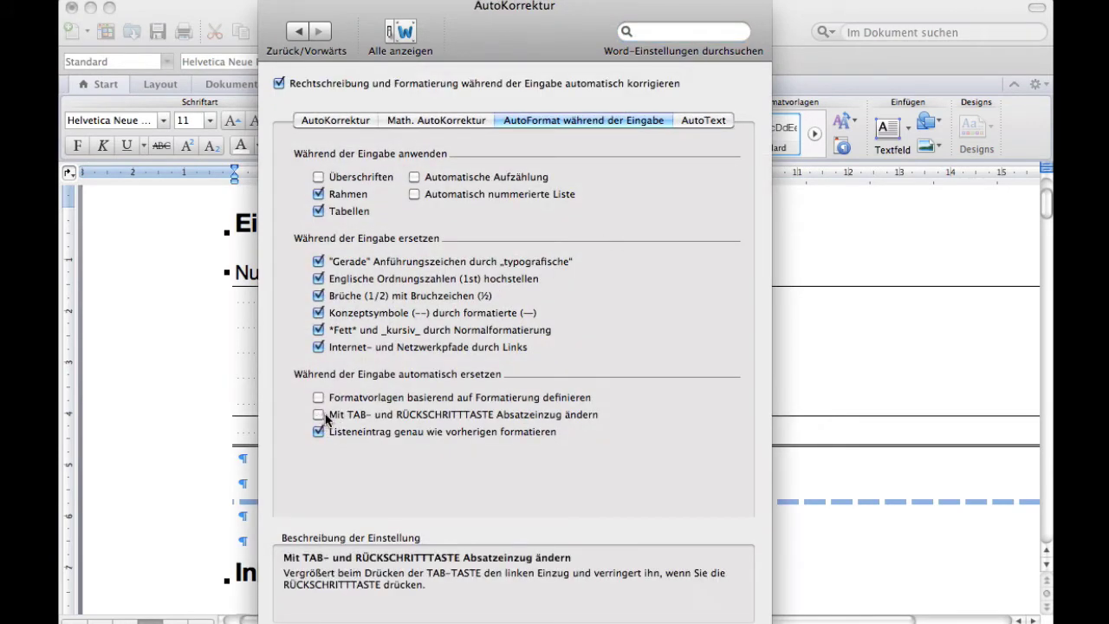
mouse_move(320, 416)
click(318, 414)
key(super+w)
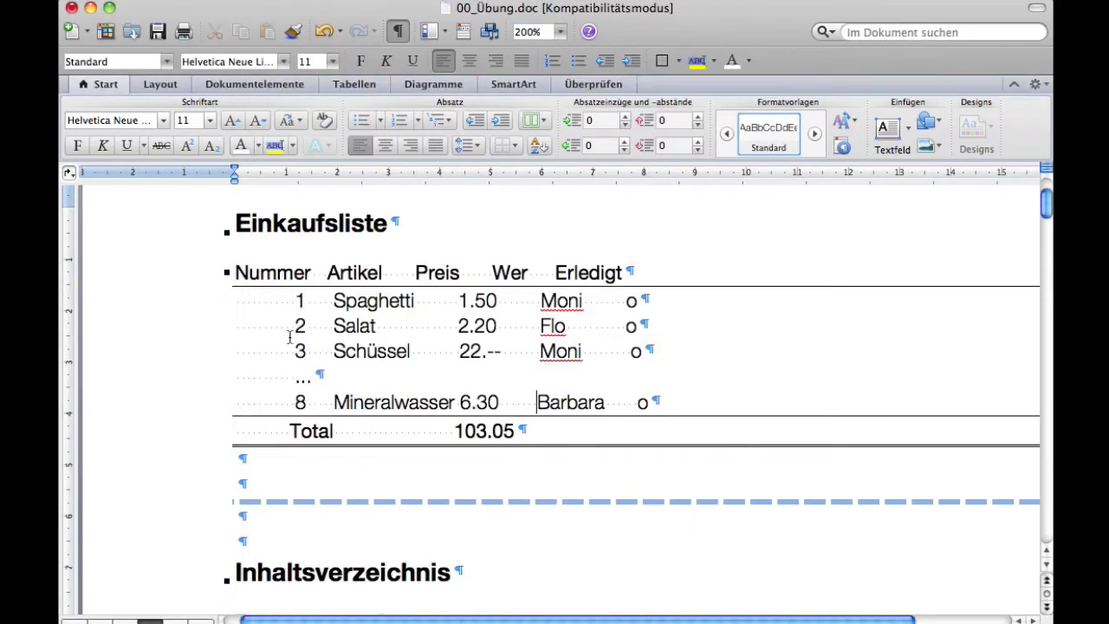
- Replace the space runs in the Spaghetti row and between Nummer and Artikel with tabs
drag(295, 300, 213, 298)
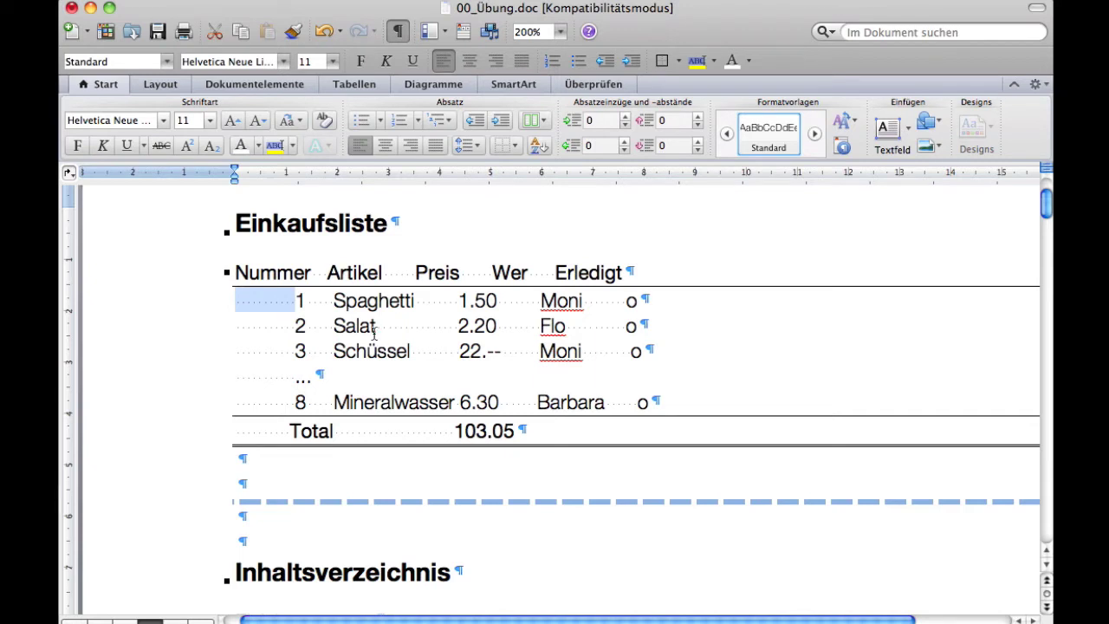
key(Tab)
key(Tab)
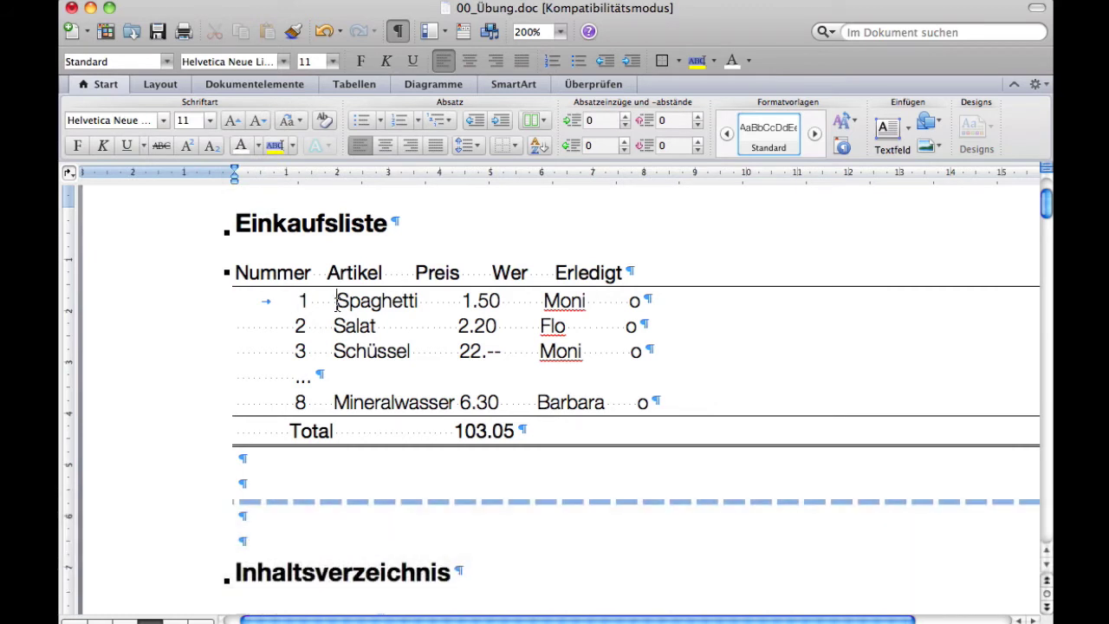
drag(336, 304, 308, 304)
key(Tab)
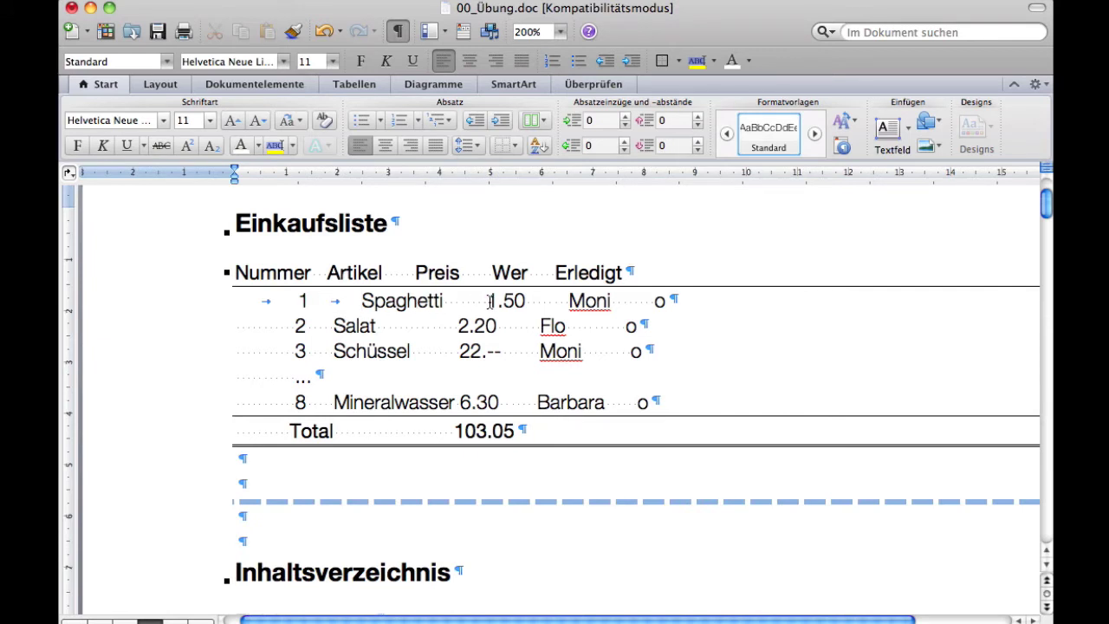
drag(491, 301, 444, 300)
key(Tab)
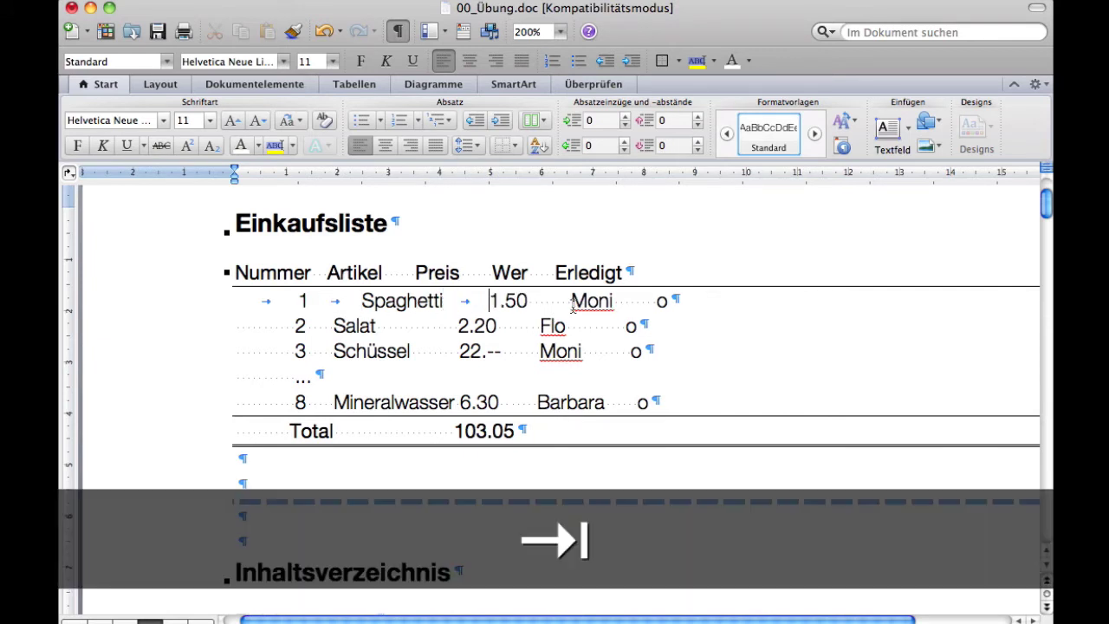
drag(571, 300, 528, 301)
key(Tab)
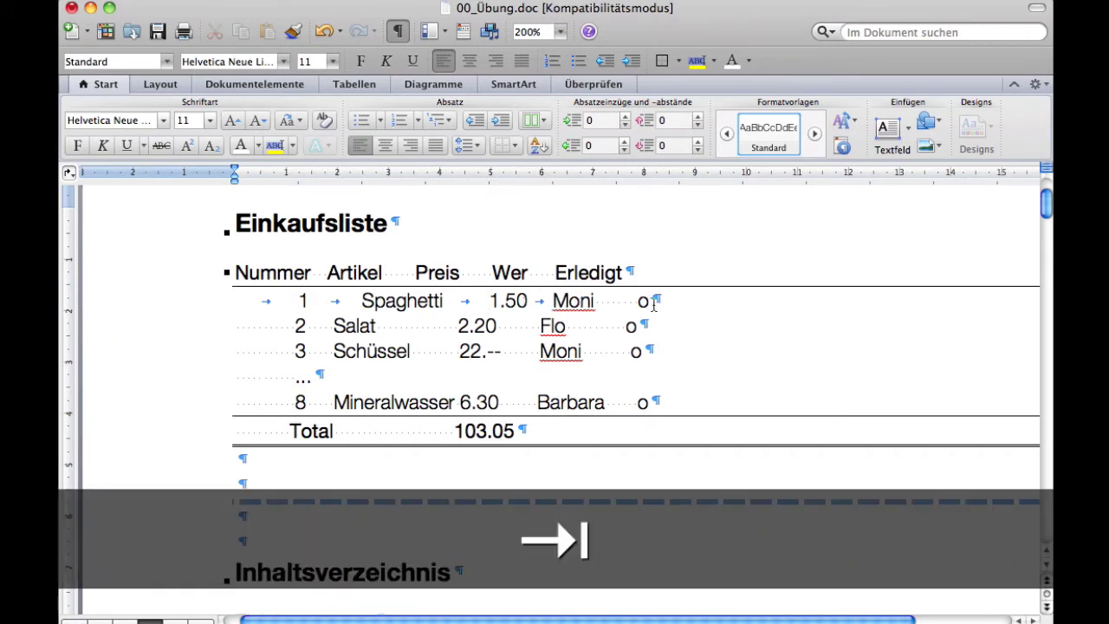
drag(638, 301, 595, 301)
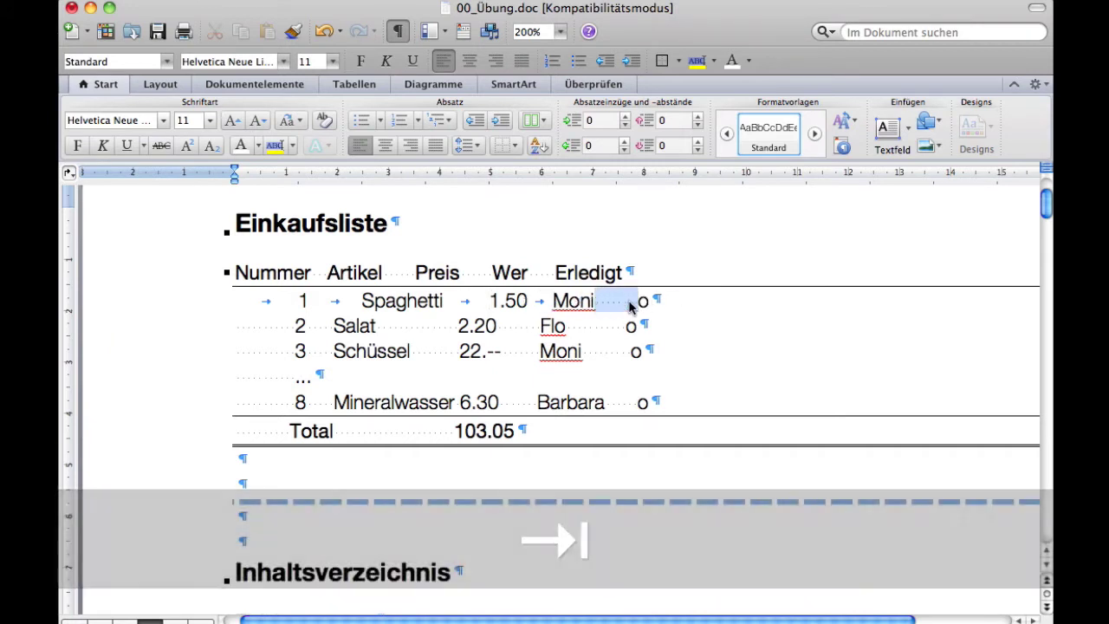
key(Tab)
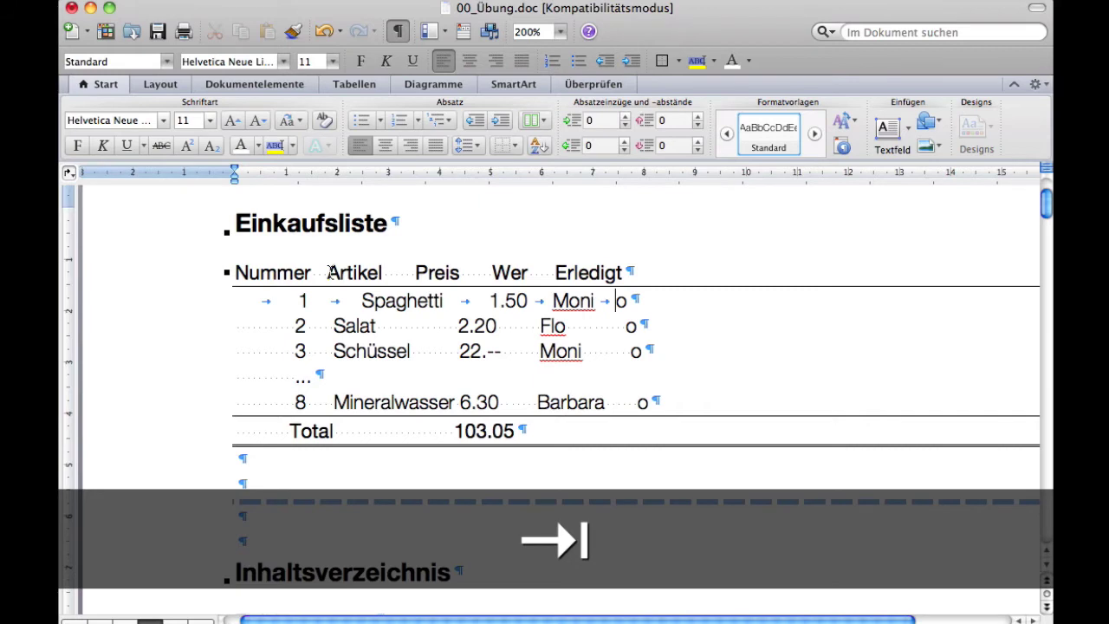
drag(327, 272, 312, 274)
key(Tab)
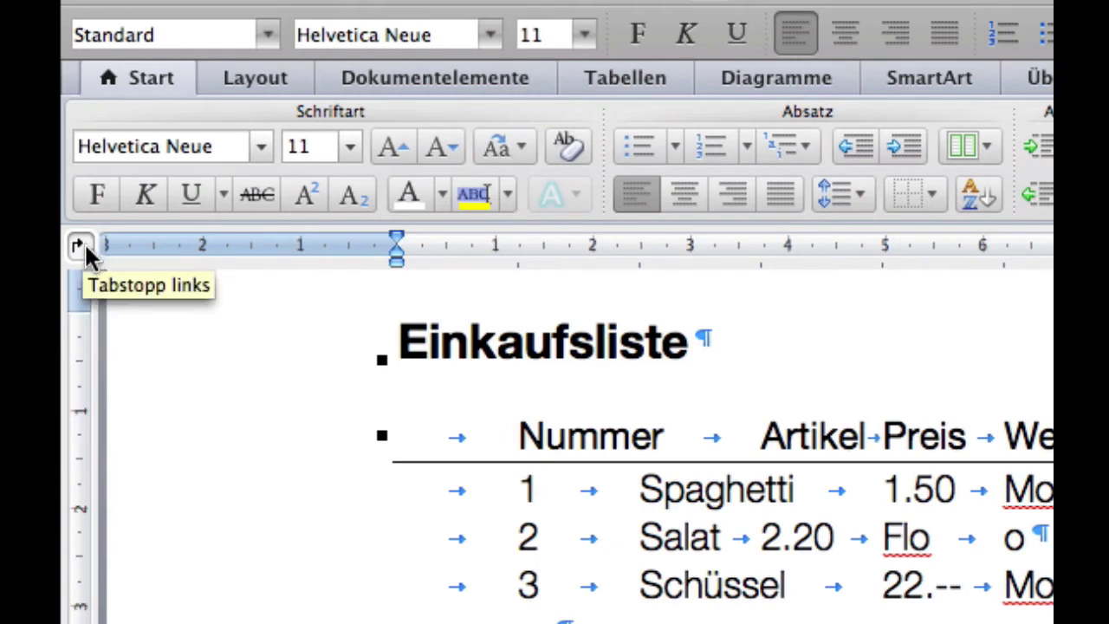
- Set the tab selector to Rechts and select the list from Nummer through Total
click(78, 246)
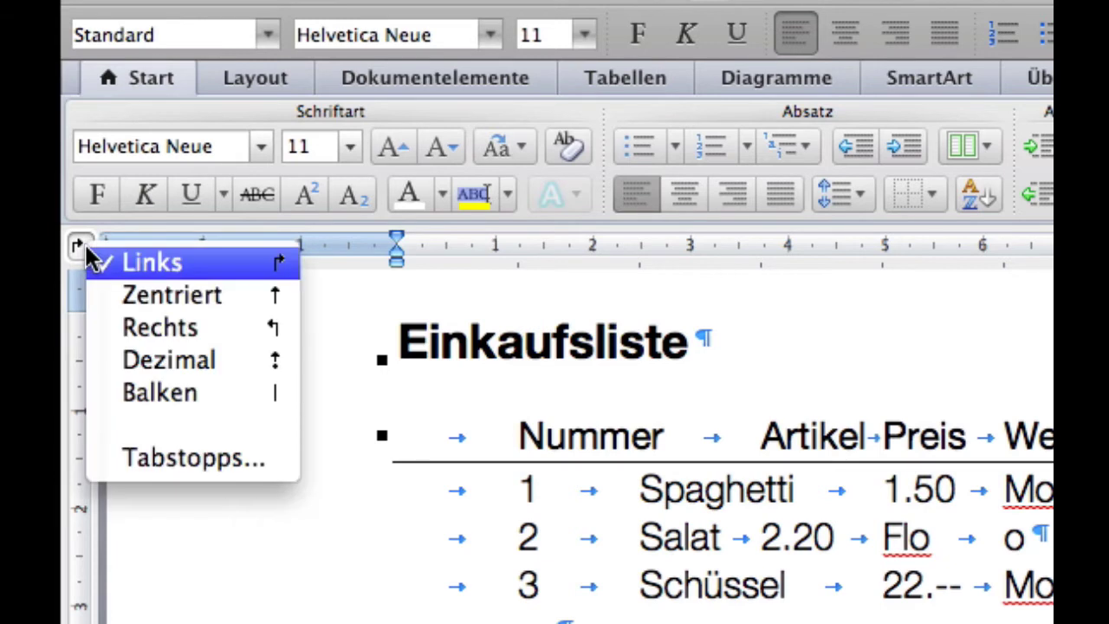
click(142, 339)
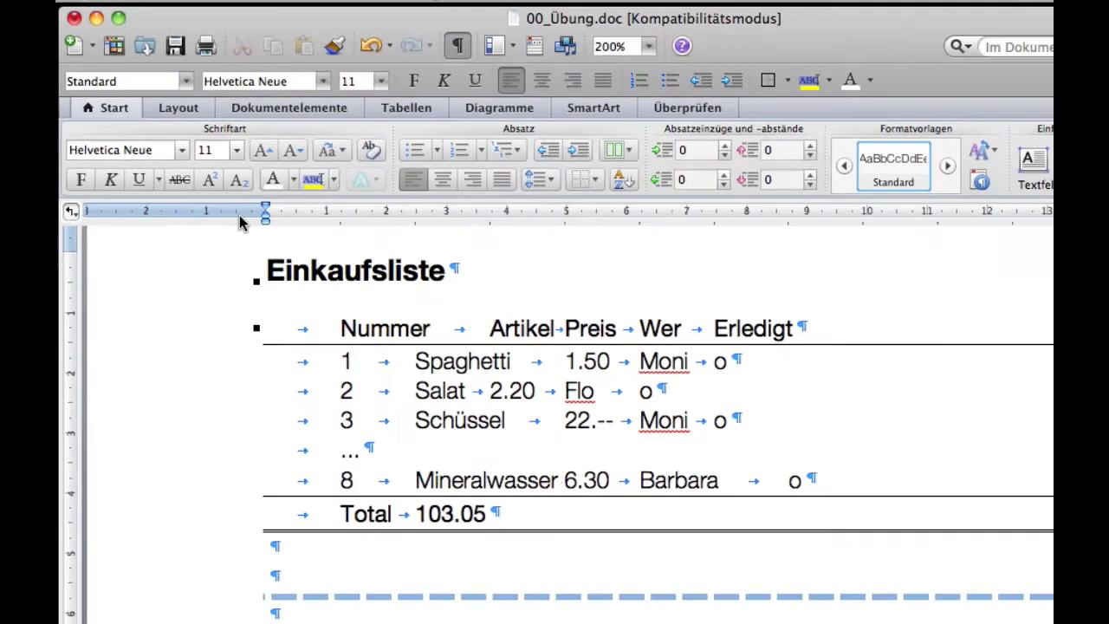
drag(242, 309, 455, 474)
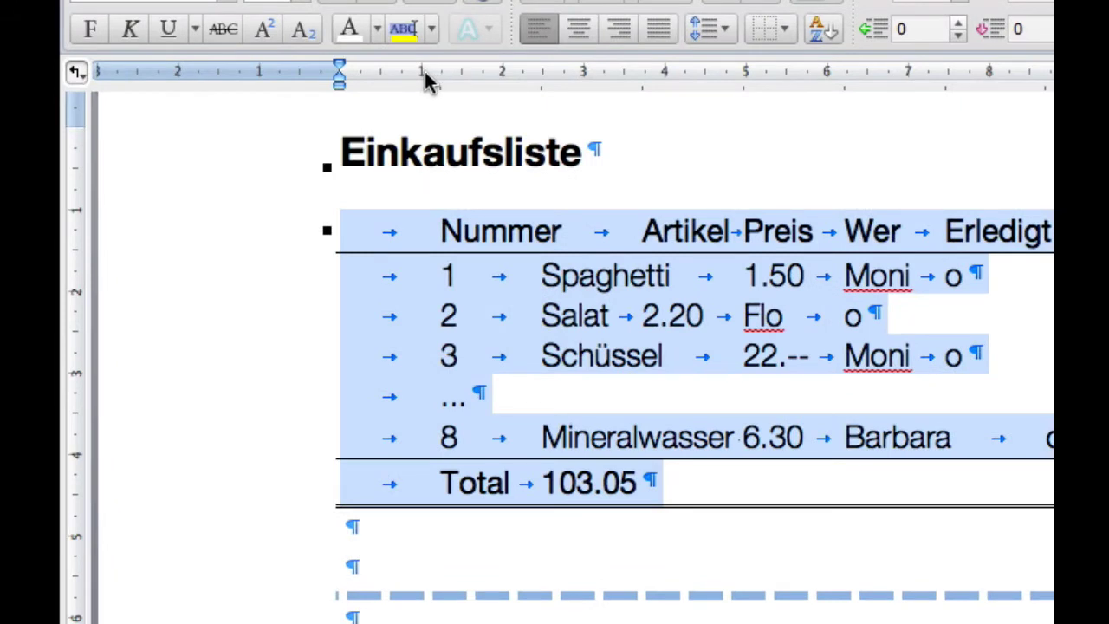
- Add a right tab stop at 1 for the numbers and a left stop near 3.5 for Artikel
click(424, 74)
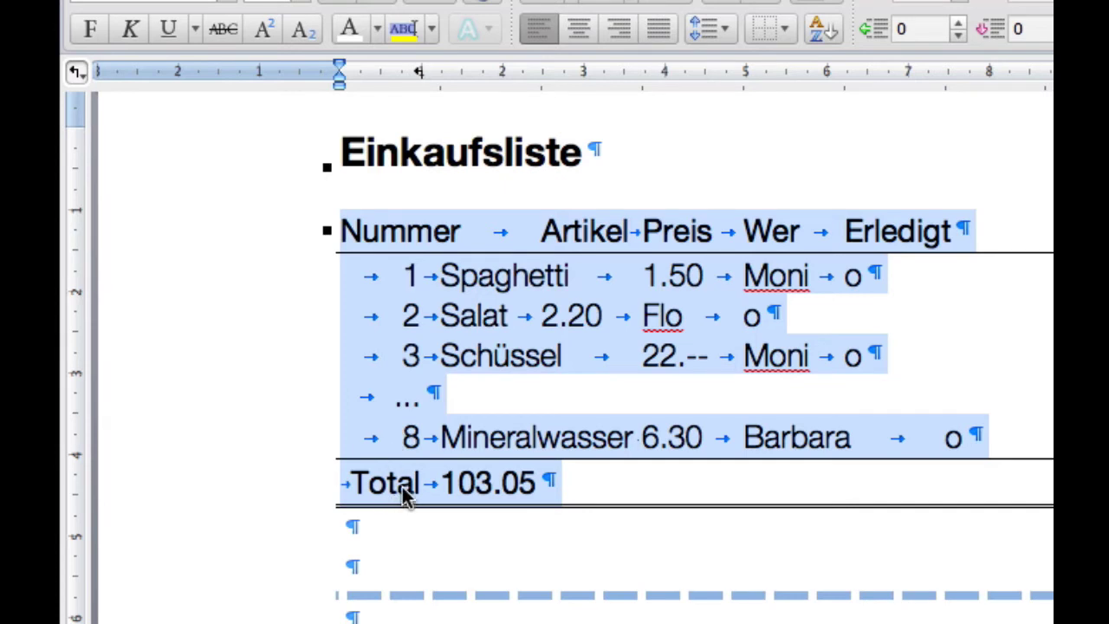
click(76, 74)
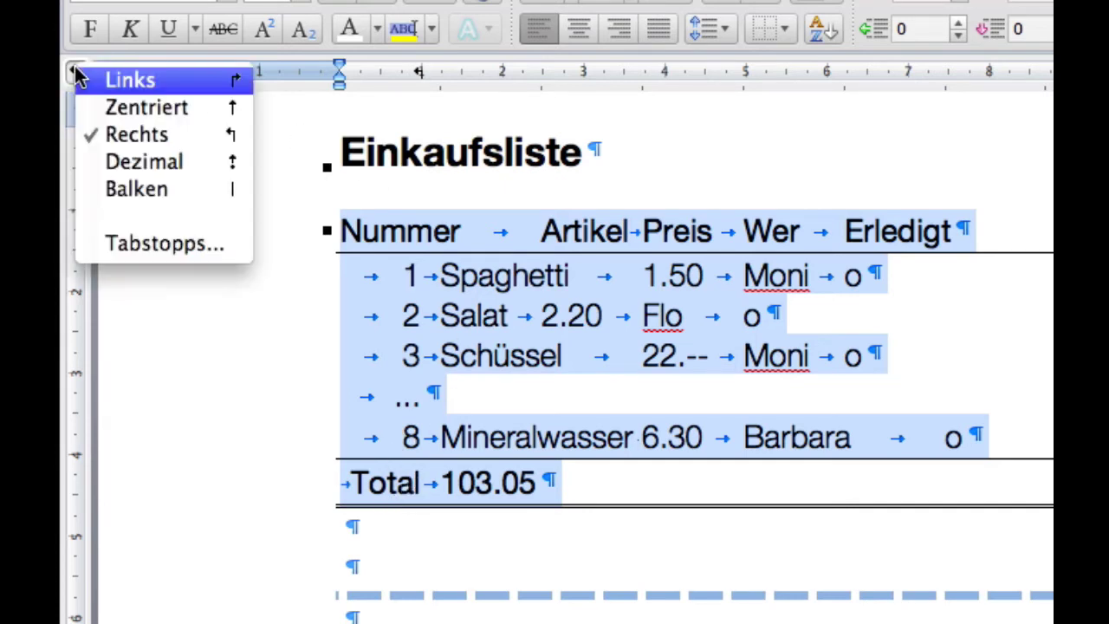
click(129, 87)
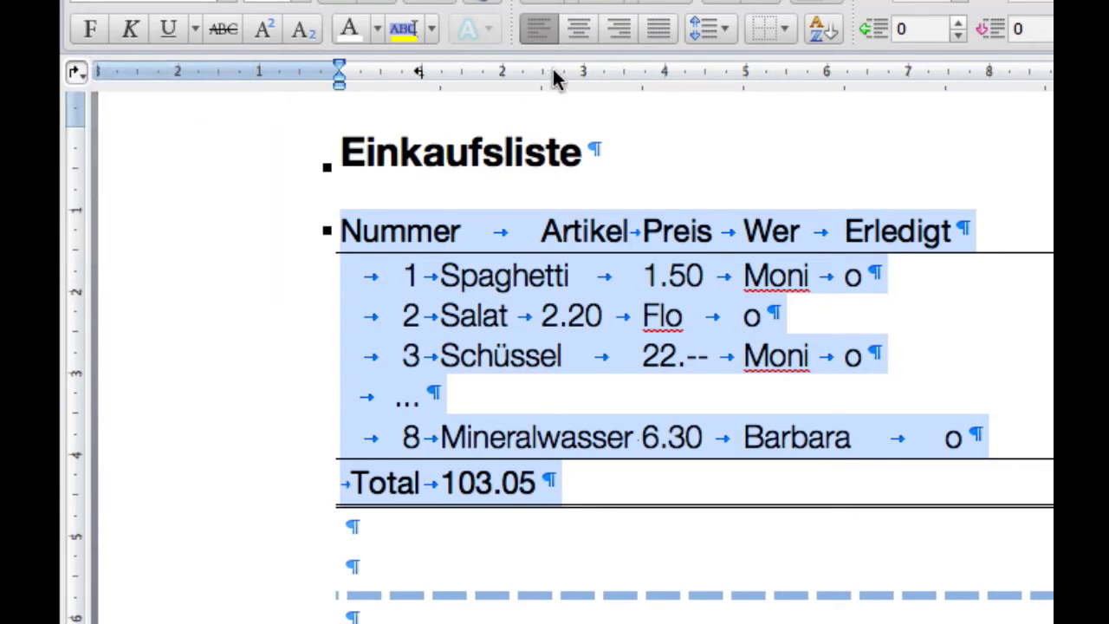
click(622, 75)
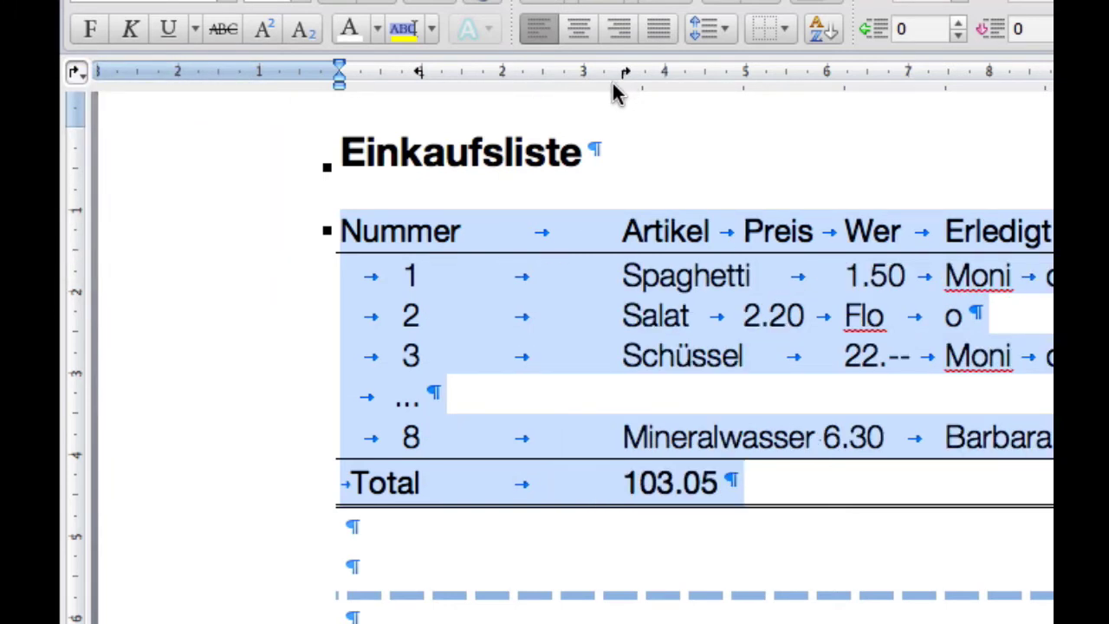
- Add a decimal tab stop for the Preis values and a centred one for the Wer column
click(77, 72)
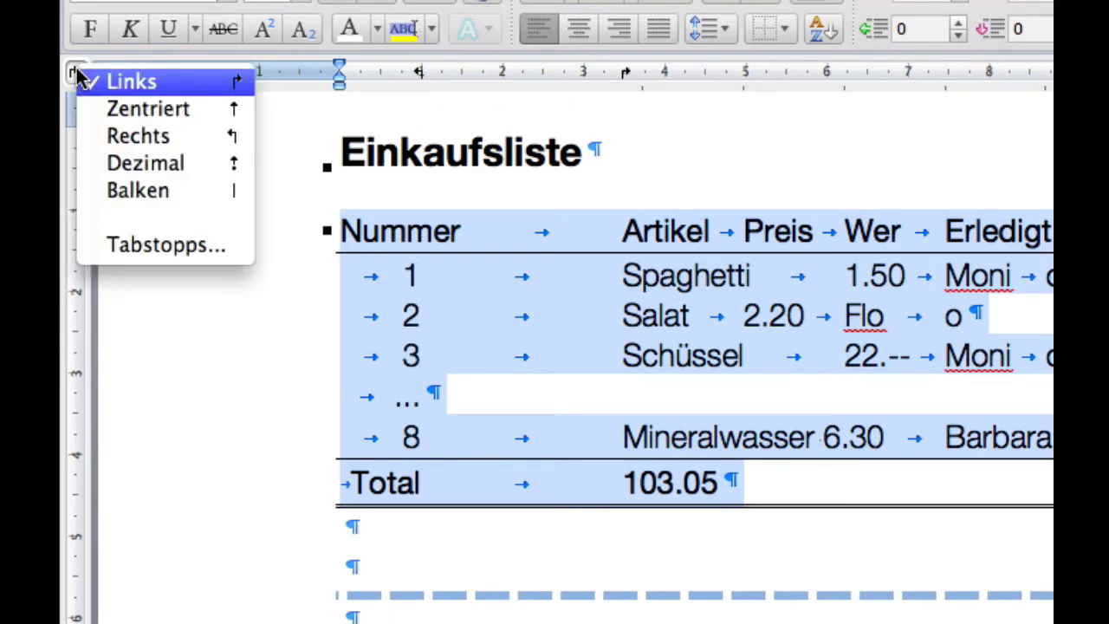
click(143, 165)
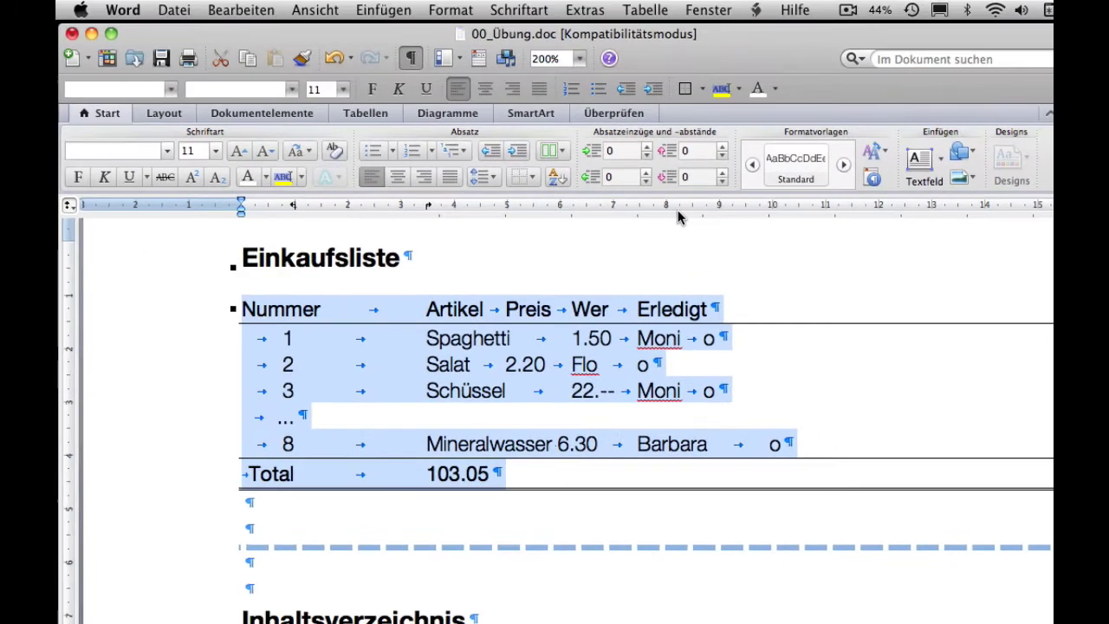
click(667, 204)
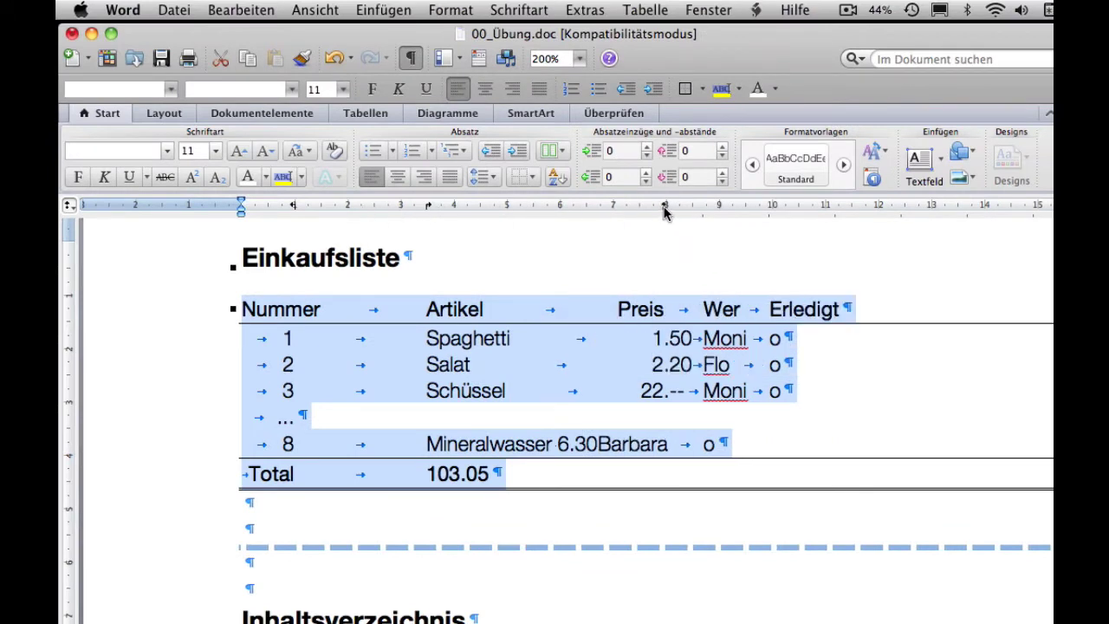
click(69, 206)
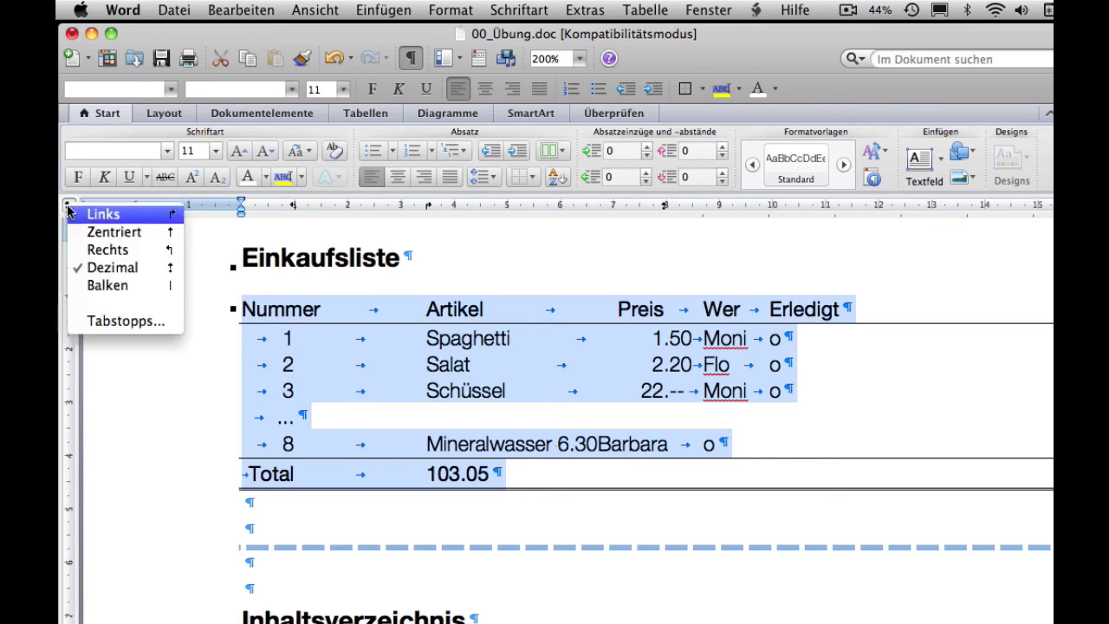
click(108, 250)
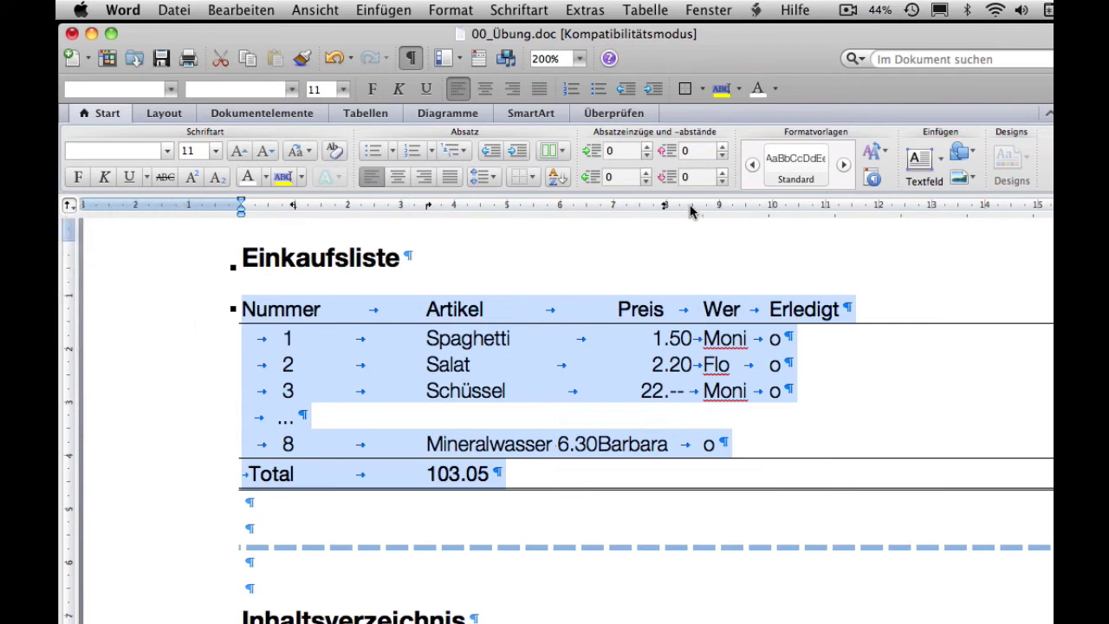
click(878, 208)
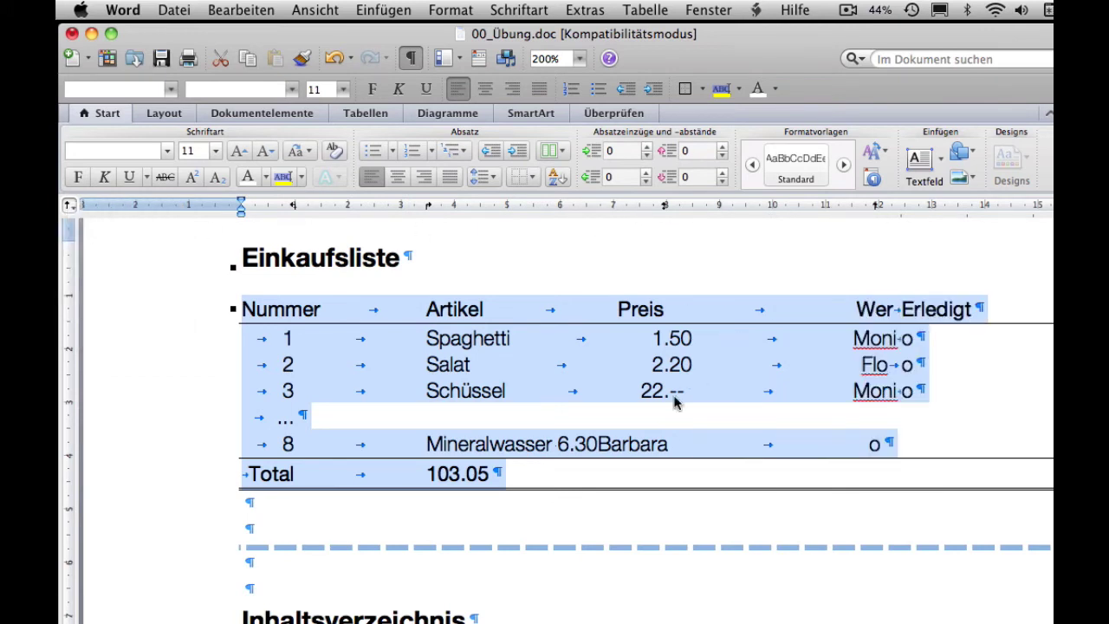
- Add a bar tab stop drawing a vertical line before the Erledigt column
scroll(676, 401, right, 3)
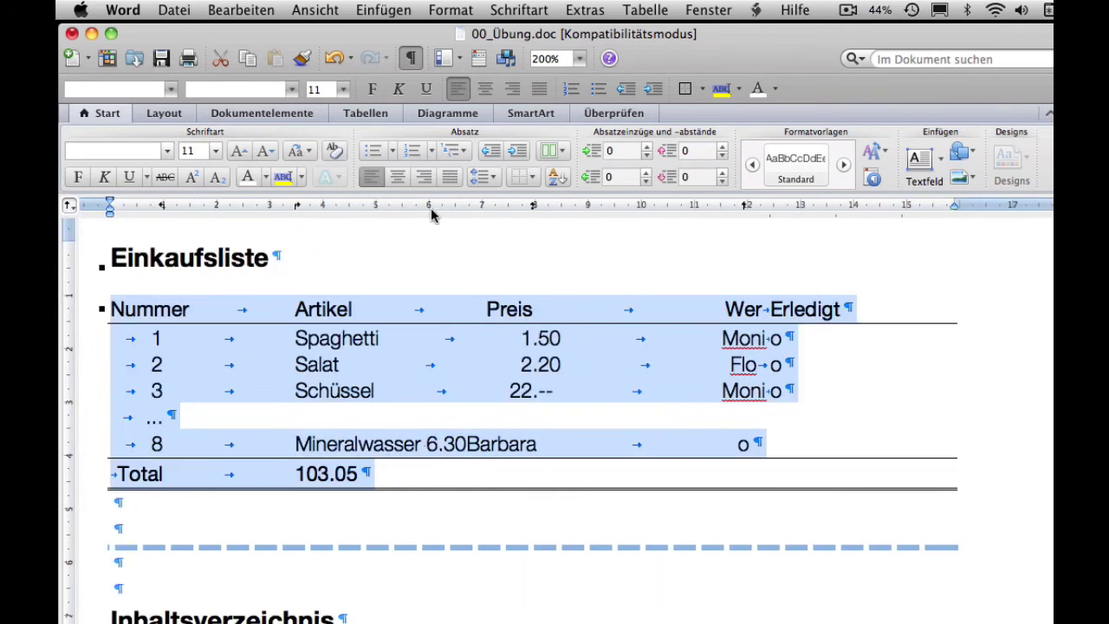
click(68, 206)
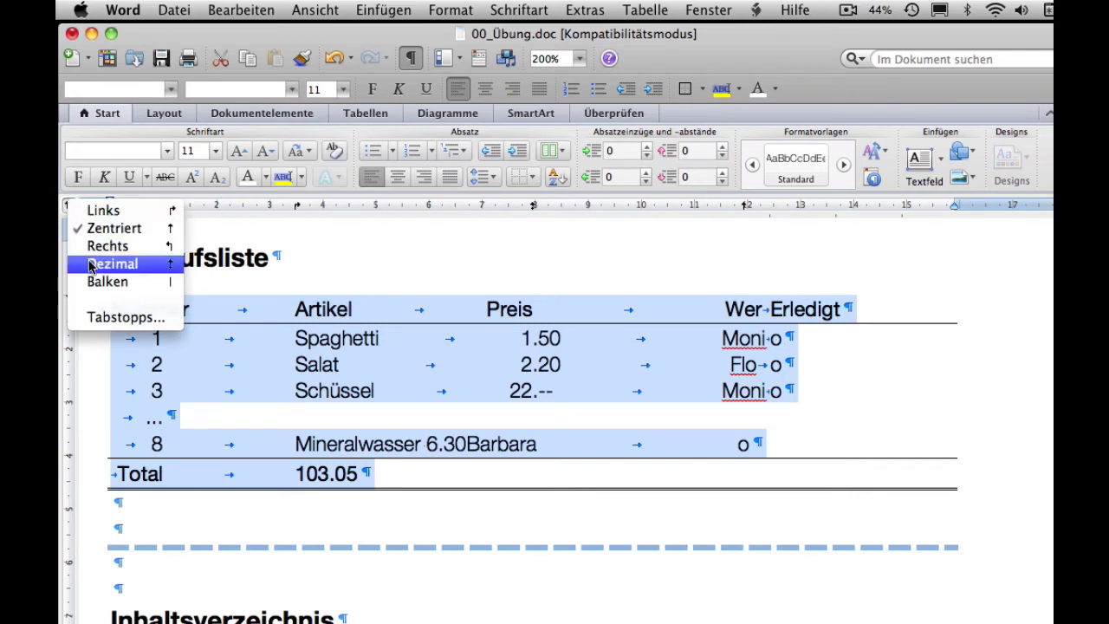
click(108, 281)
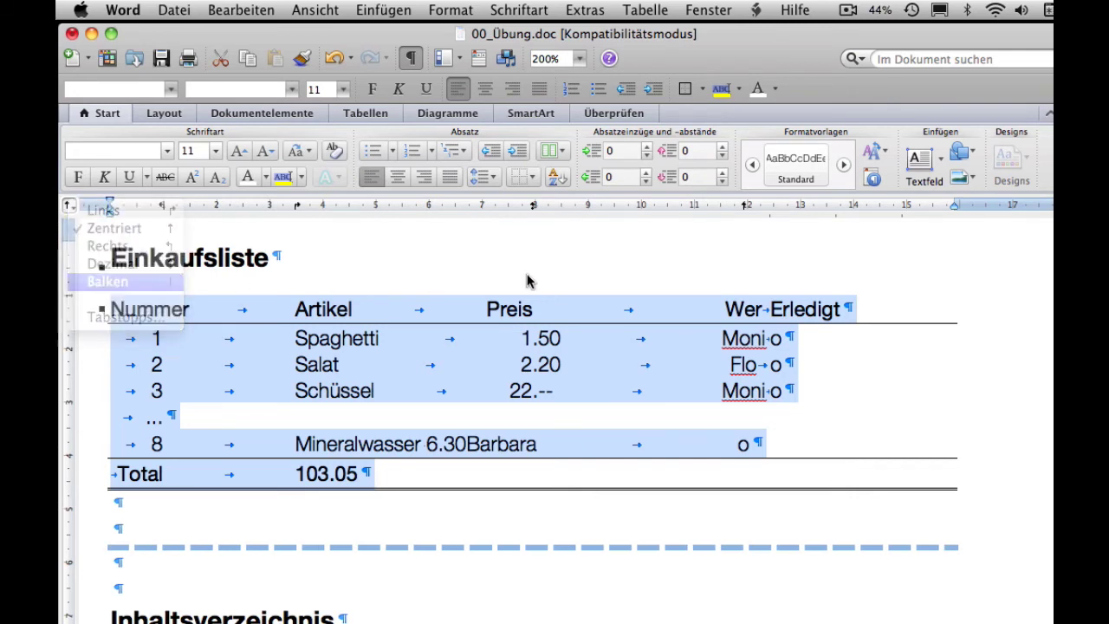
click(800, 207)
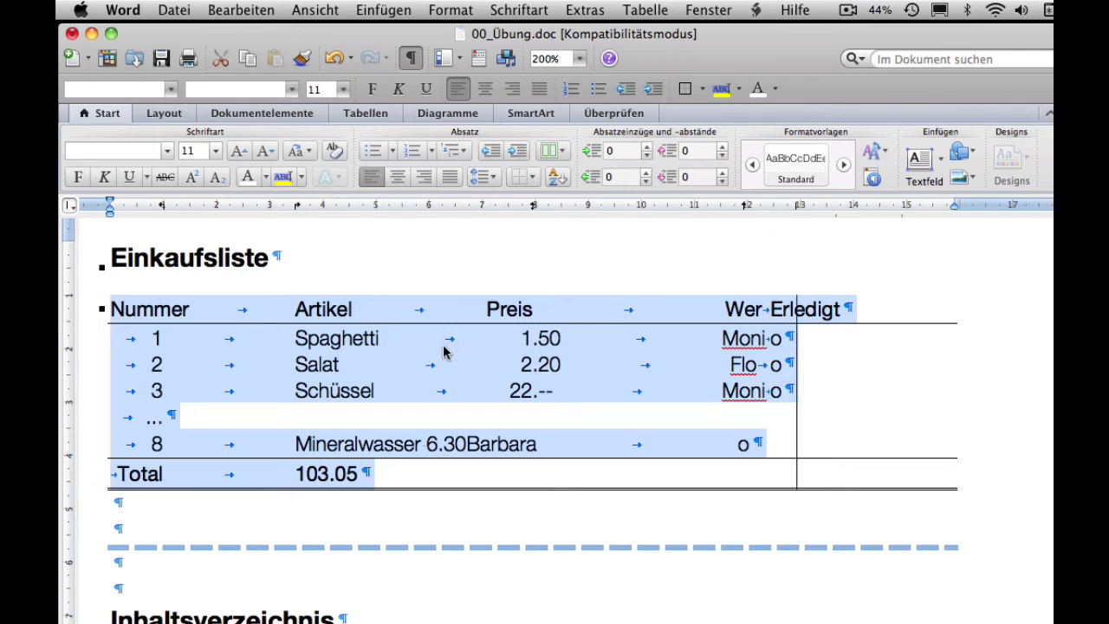
- Add a left tab stop at about 14 cm for the Erledigt column
click(69, 205)
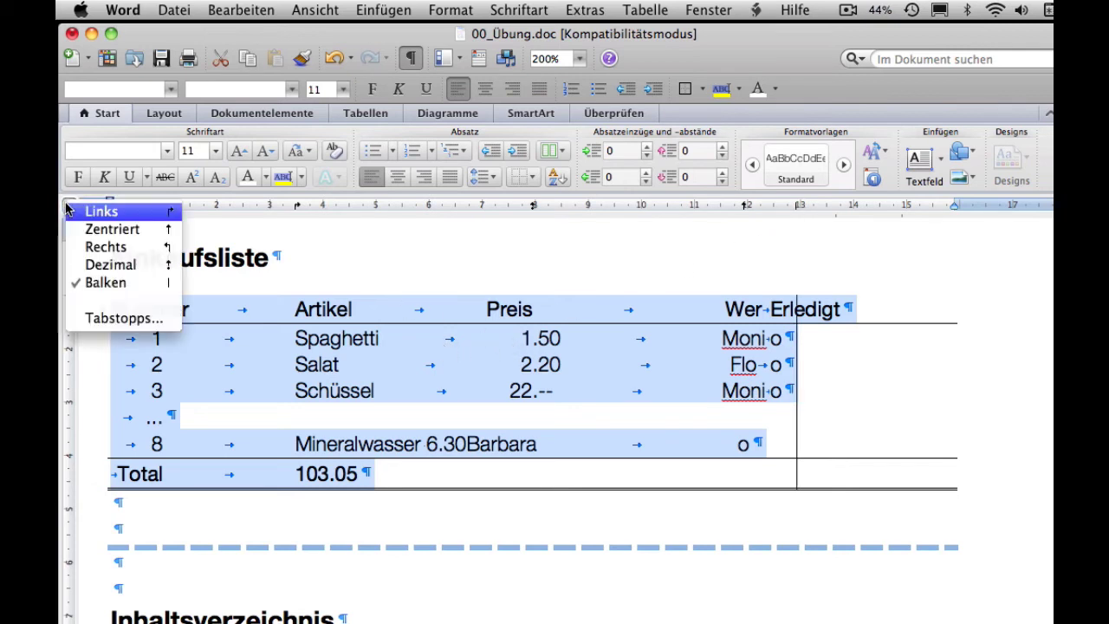
click(101, 212)
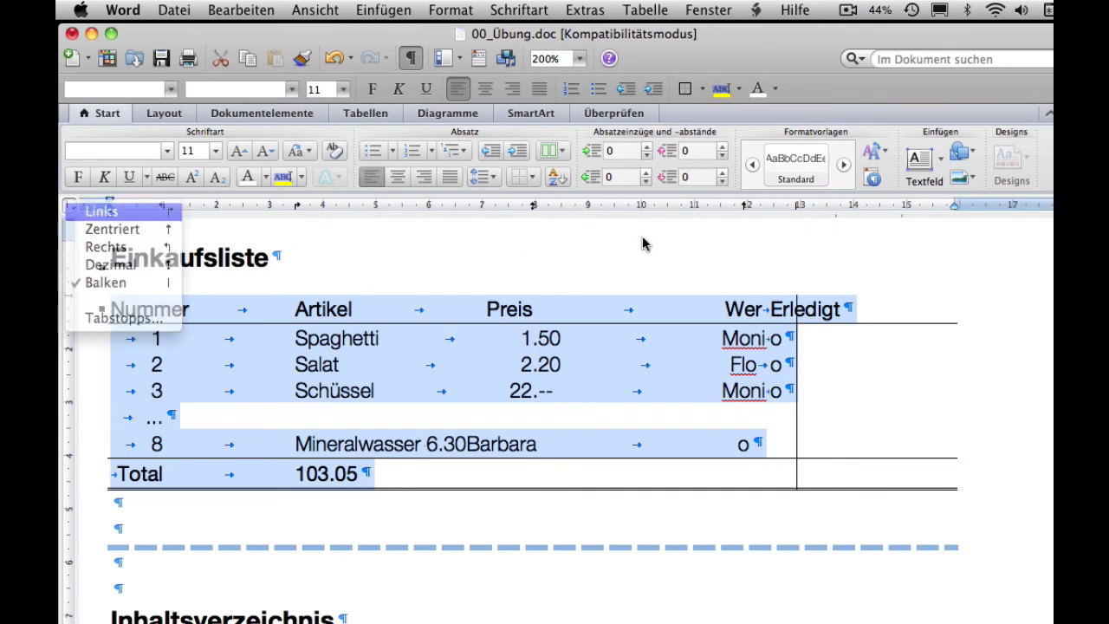
click(853, 206)
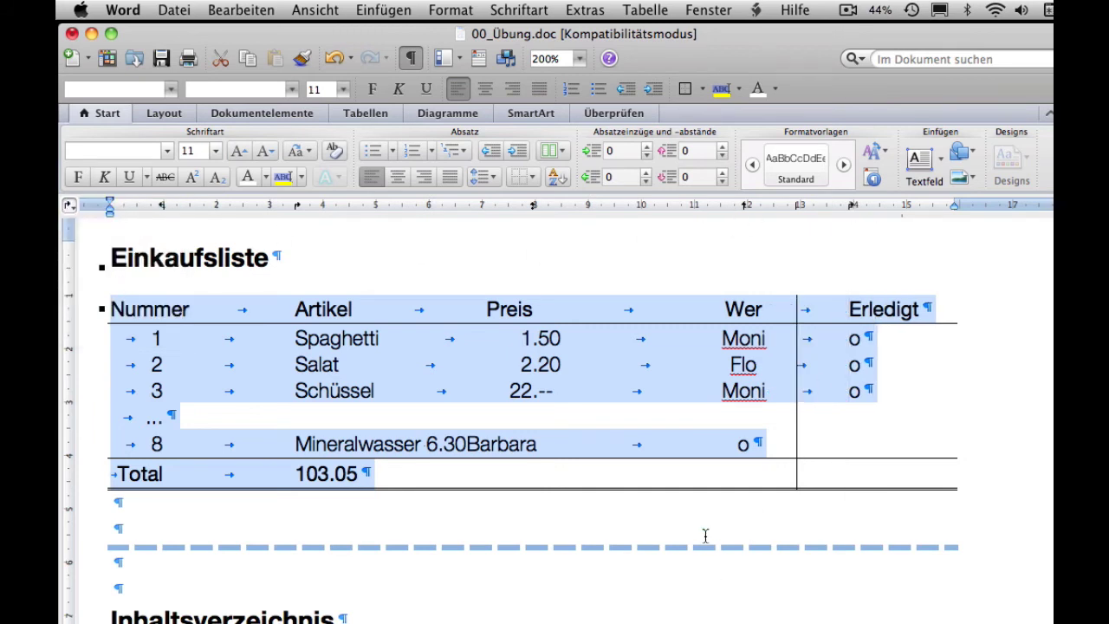
click(427, 446)
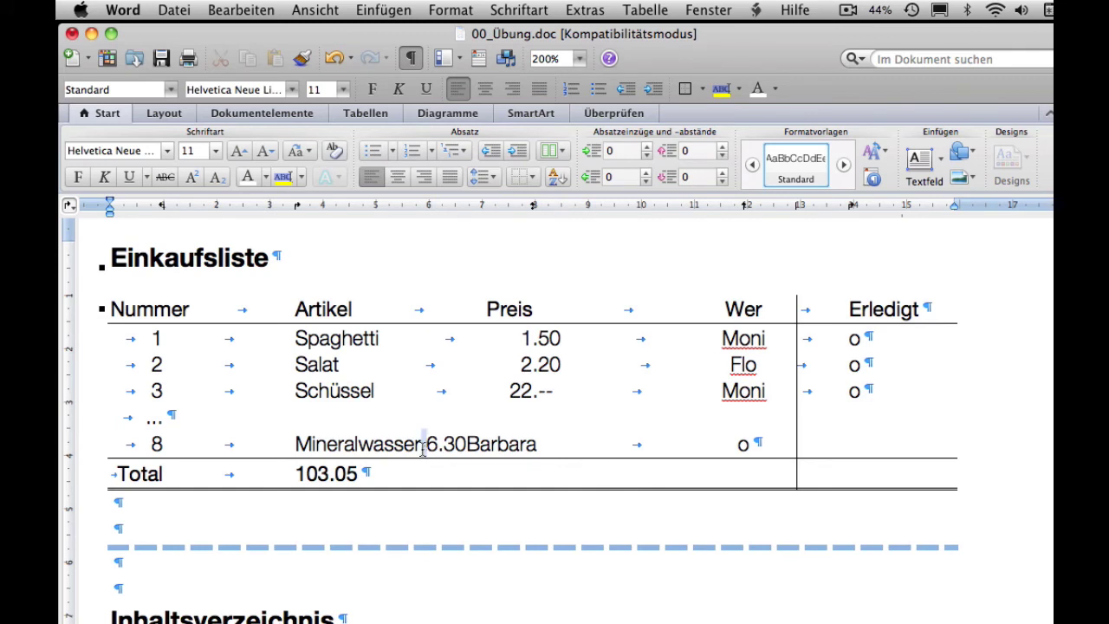
- Replace the character before 6.30 with a tab and tab 103.05 under the Preis column
key(shift+Left)
key(Tab)
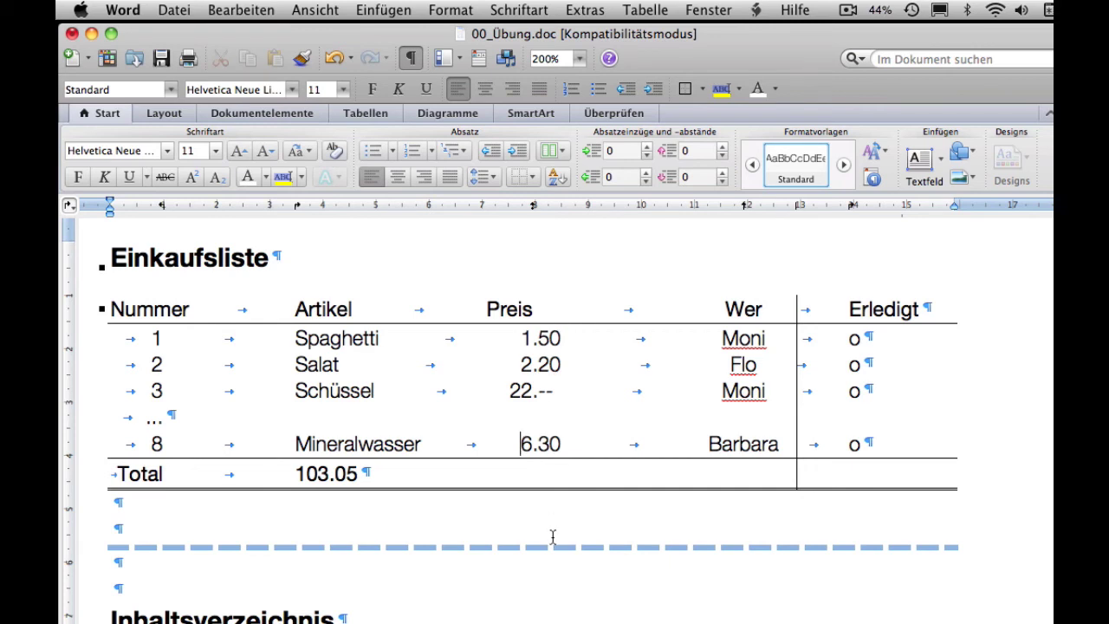
click(296, 475)
key(Tab)
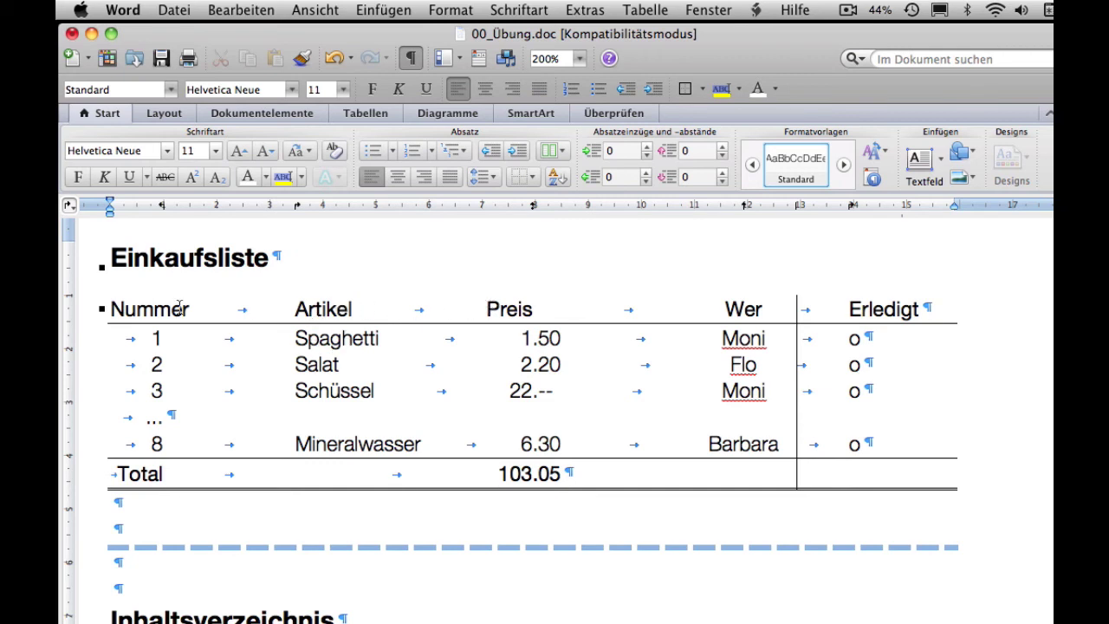
- Drag the header row's decimal tab stop right so the Preis heading sits over the prices
drag(112, 312, 918, 317)
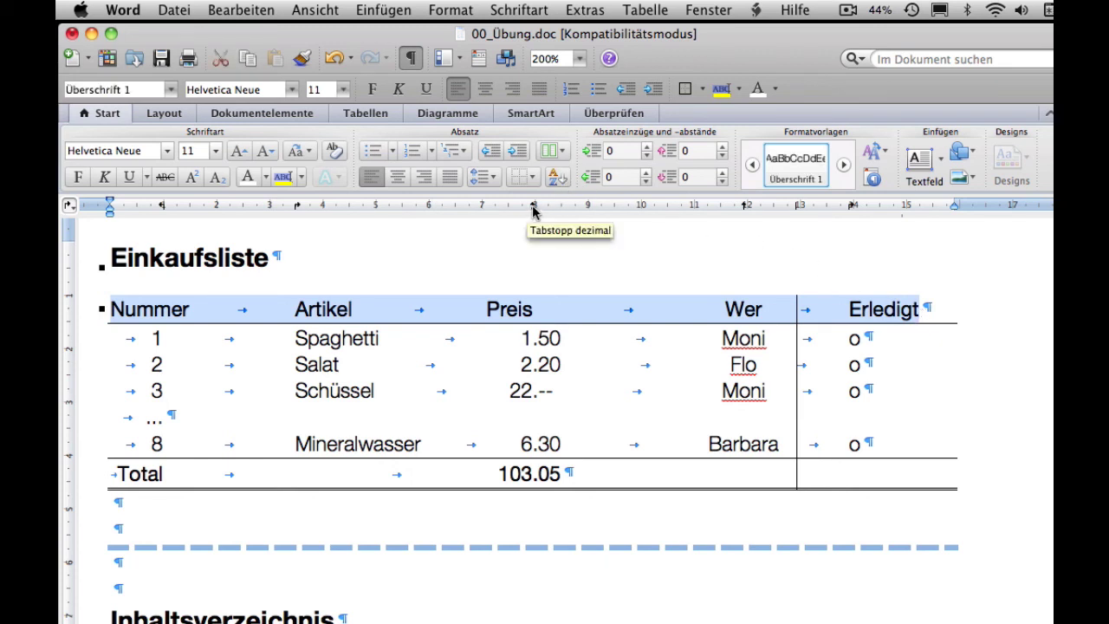
drag(533, 210, 556, 212)
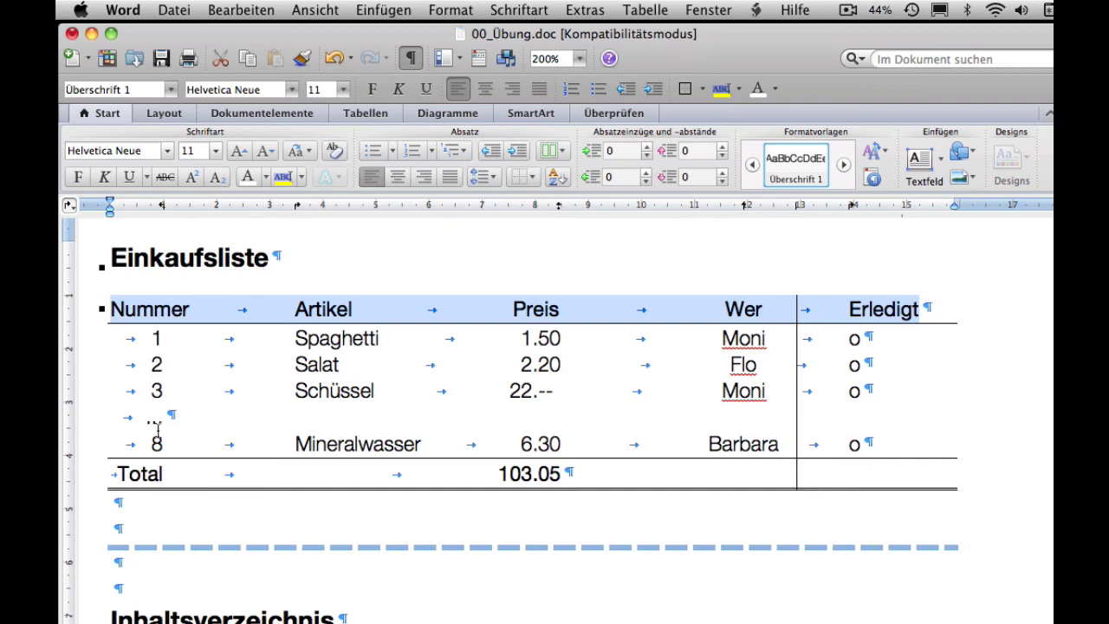
drag(148, 423, 159, 421)
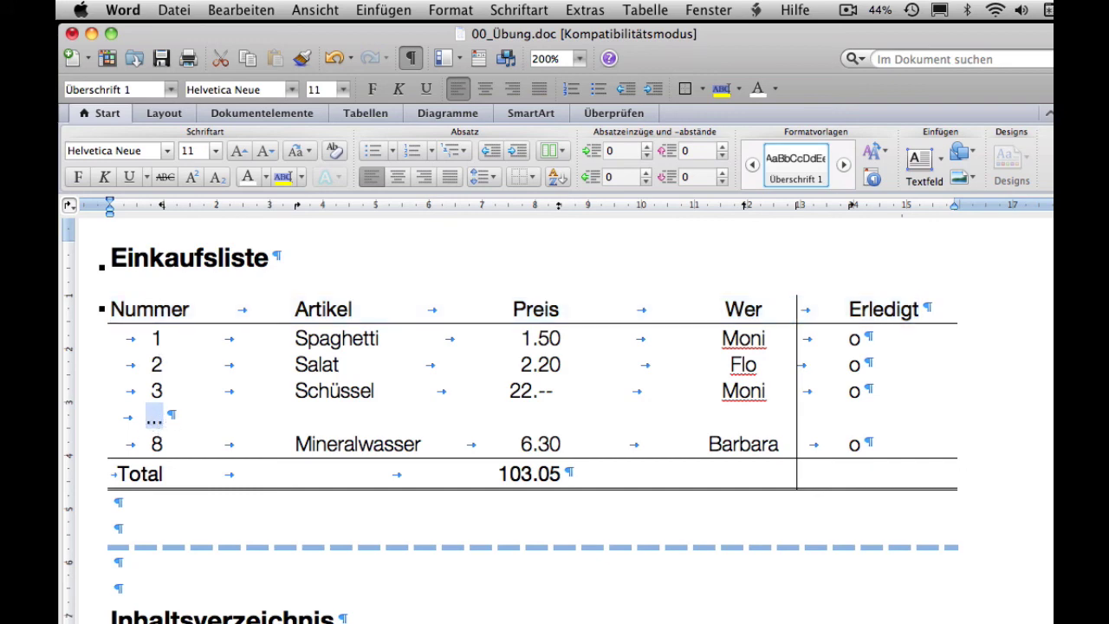
- Check the solution PDF, then overwrite the ... placeholder with 4 and enter Bratwürste as its Artikel
key(super+Tab)
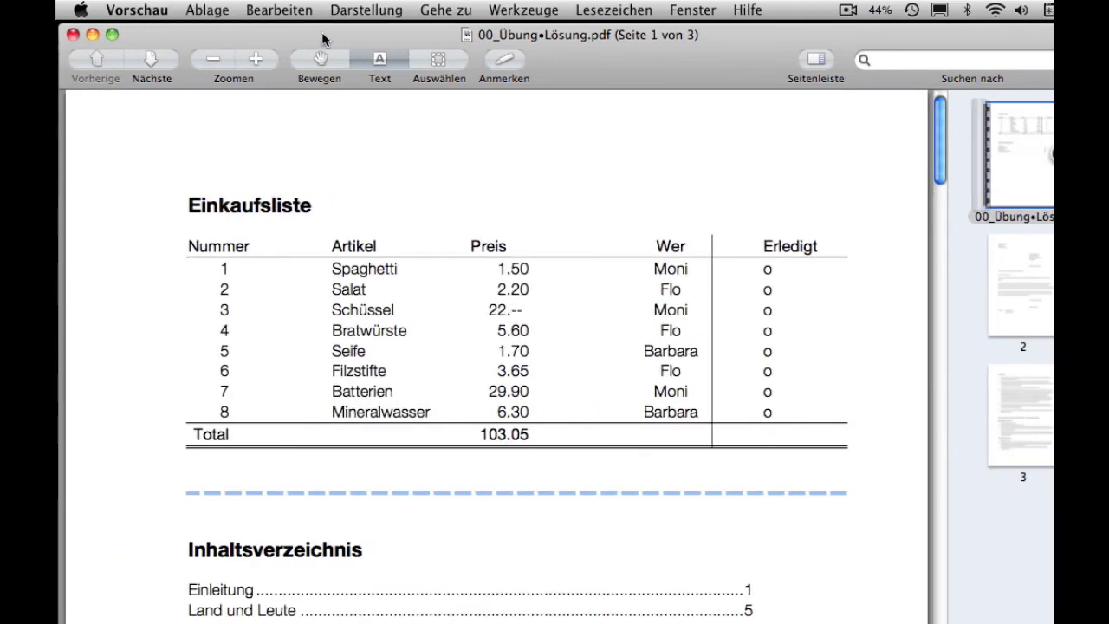
drag(323, 39, 579, 47)
click(163, 425)
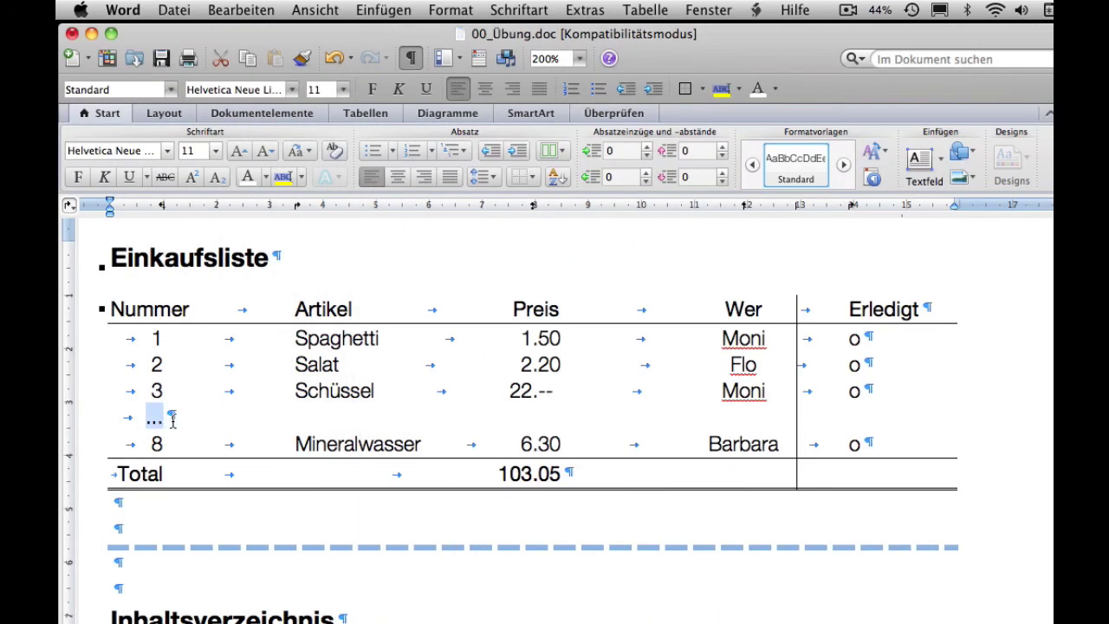
text(4)
key(super+Tab)
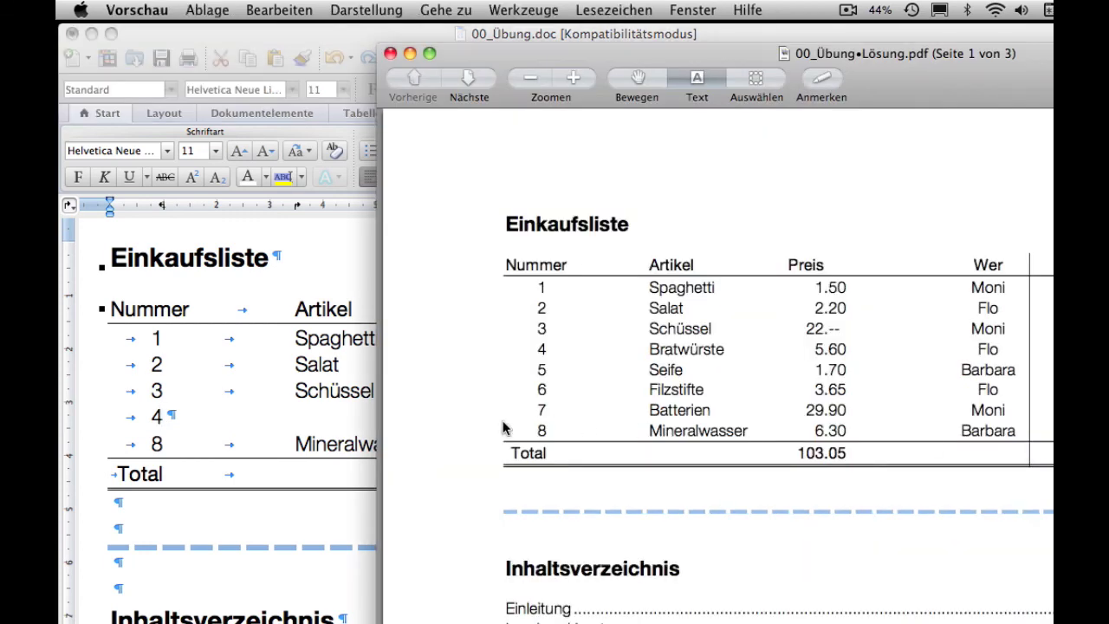
click(300, 417)
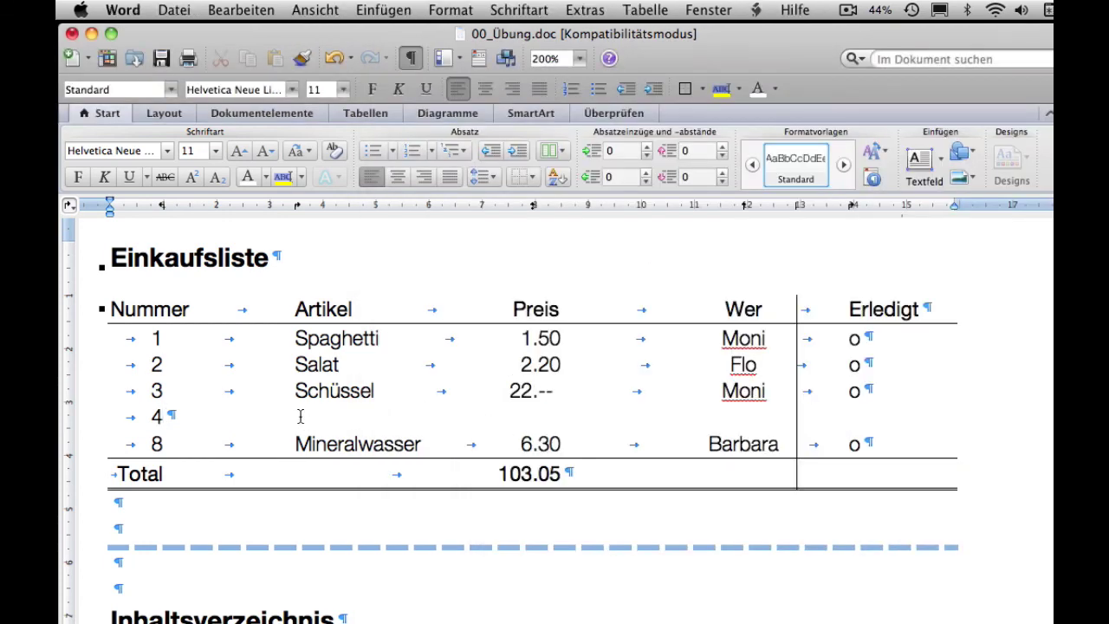
key(Tab)
text(Brat)
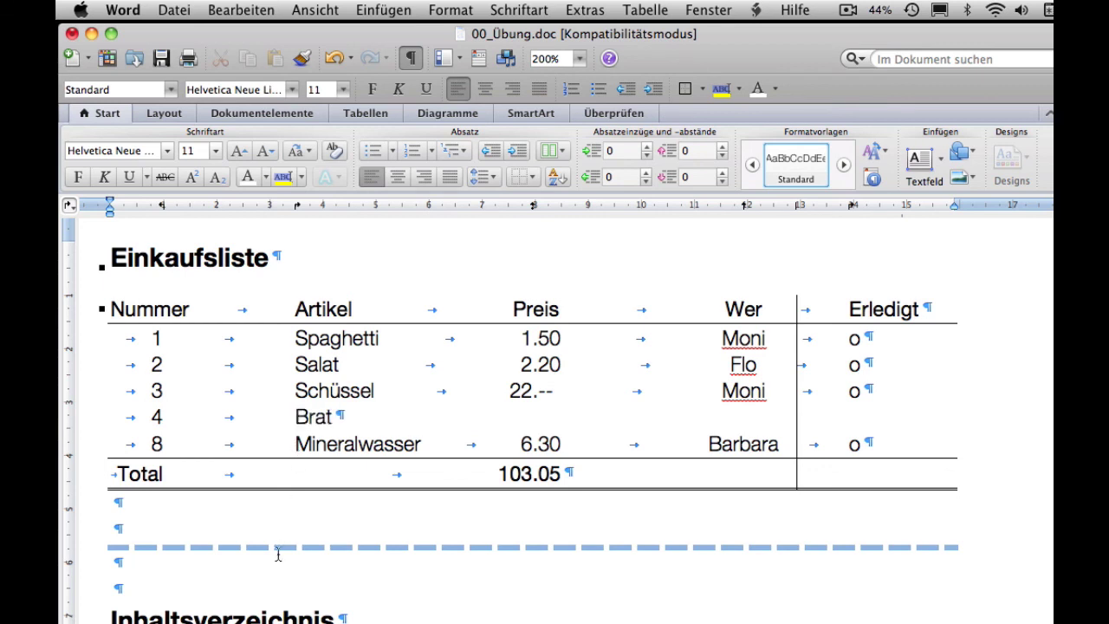
text(würste)
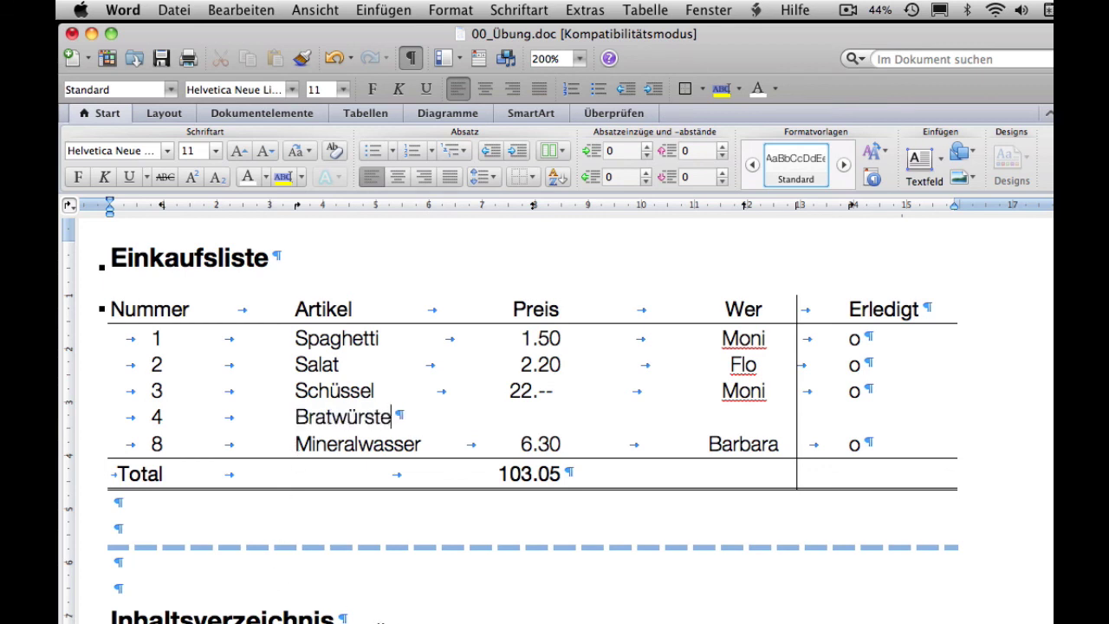